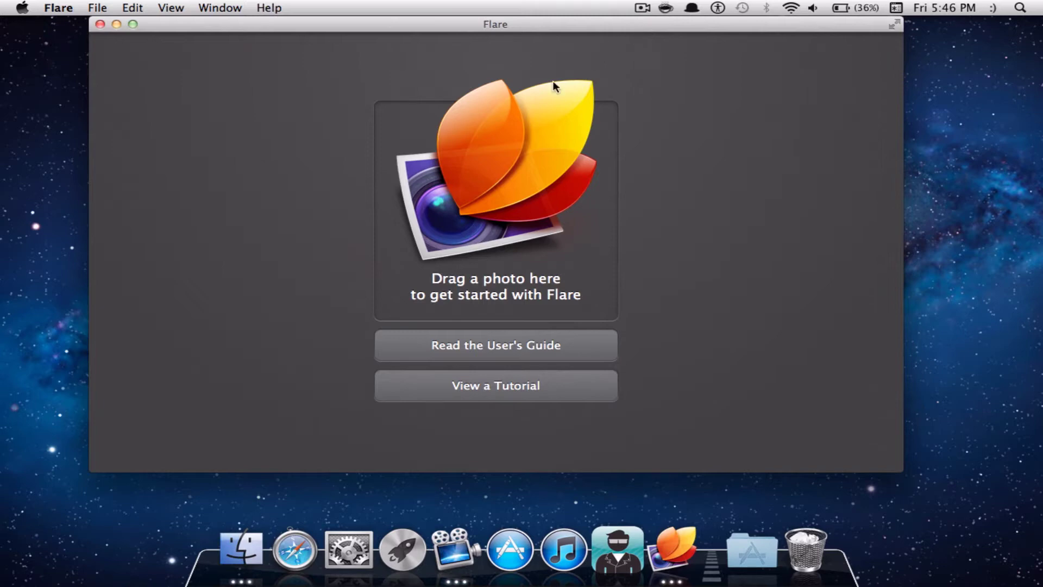
Step: Open the recent image Balloon-Landscape-35813.jpg
{"action": "left_click", "coordinate": [93, 6]}
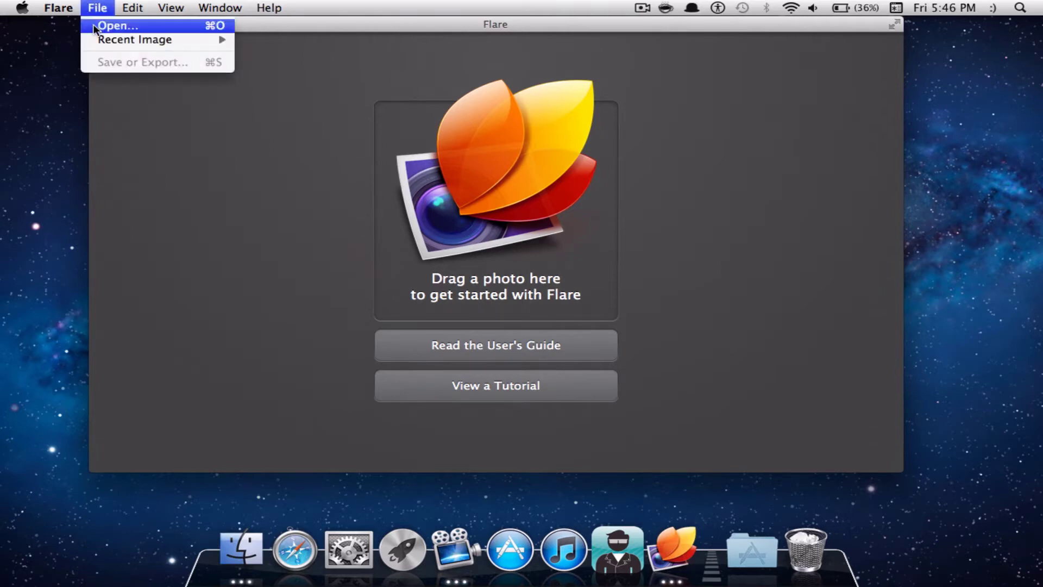
{"action": "mouse_move", "coordinate": [94, 38]}
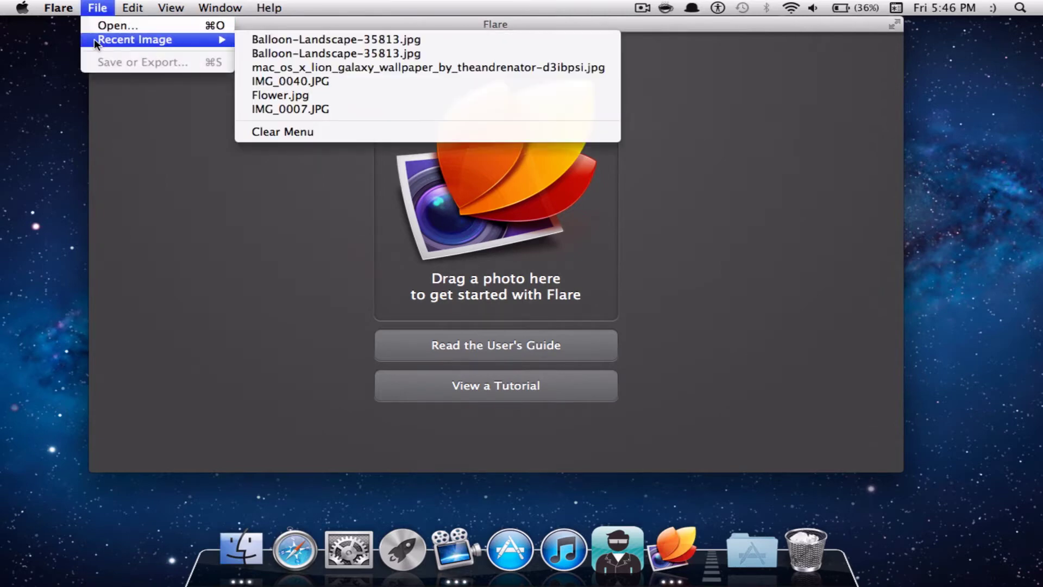
{"action": "left_click", "coordinate": [264, 39]}
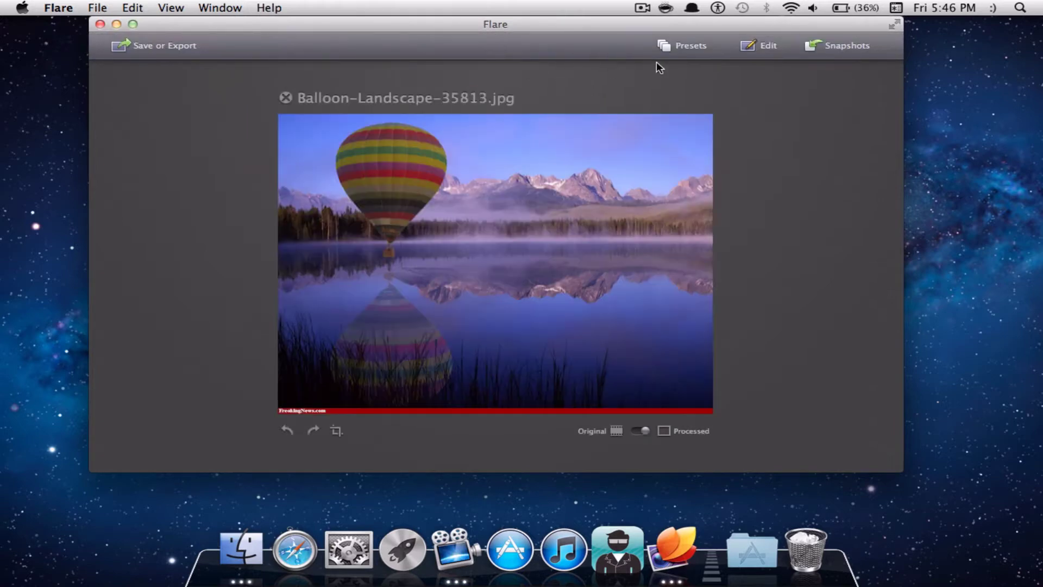
Step: Preview the photo with the Night Life effect preset
{"action": "left_click", "coordinate": [672, 47]}
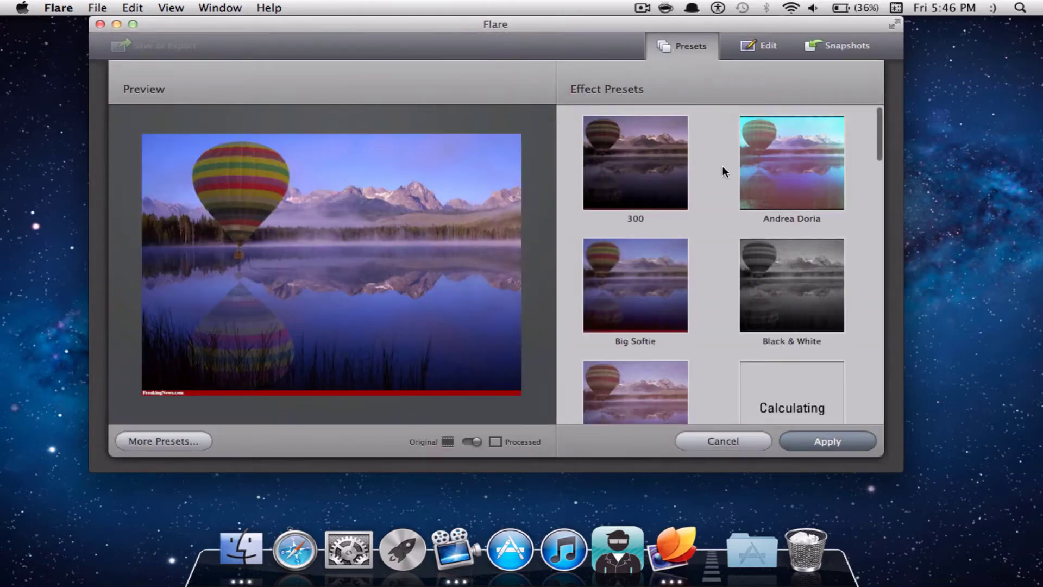
{"action": "scroll", "coordinate": [739, 204], "scroll_direction": "down", "scroll_amount": 5}
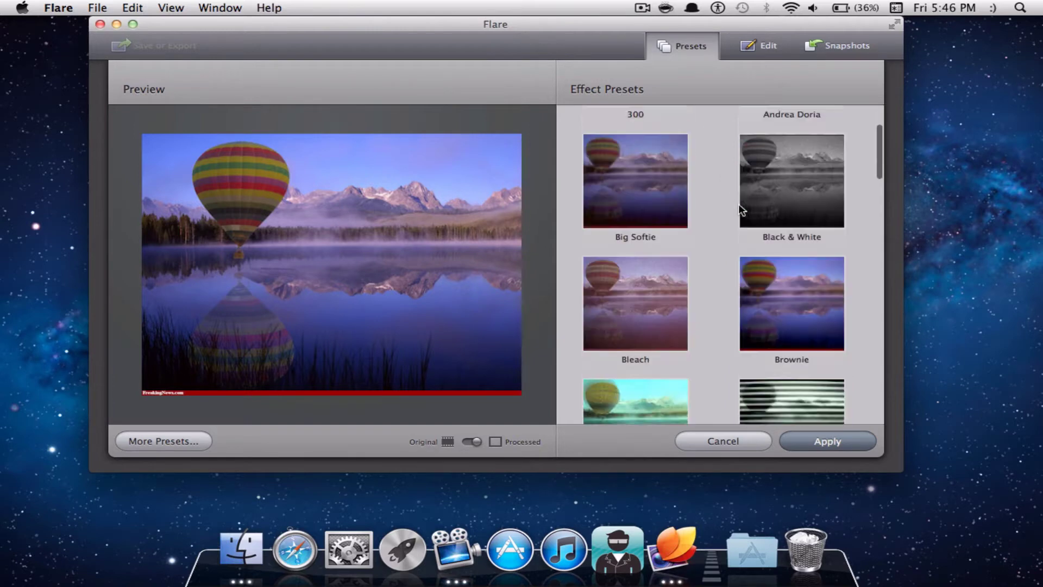
{"action": "scroll", "coordinate": [738, 204], "scroll_direction": "down", "scroll_amount": 3}
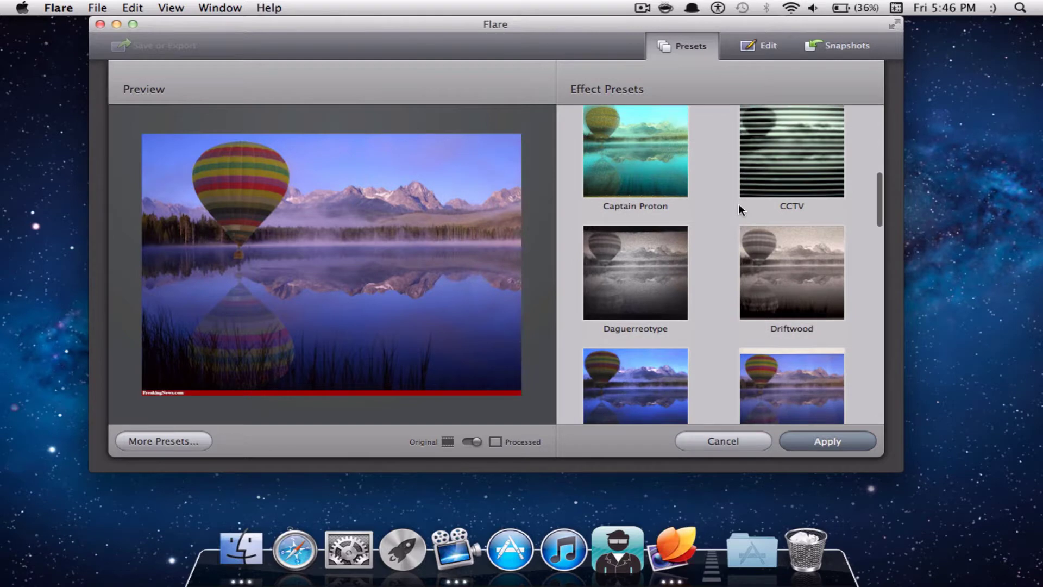
{"action": "scroll", "coordinate": [738, 204], "scroll_direction": "down", "scroll_amount": 10}
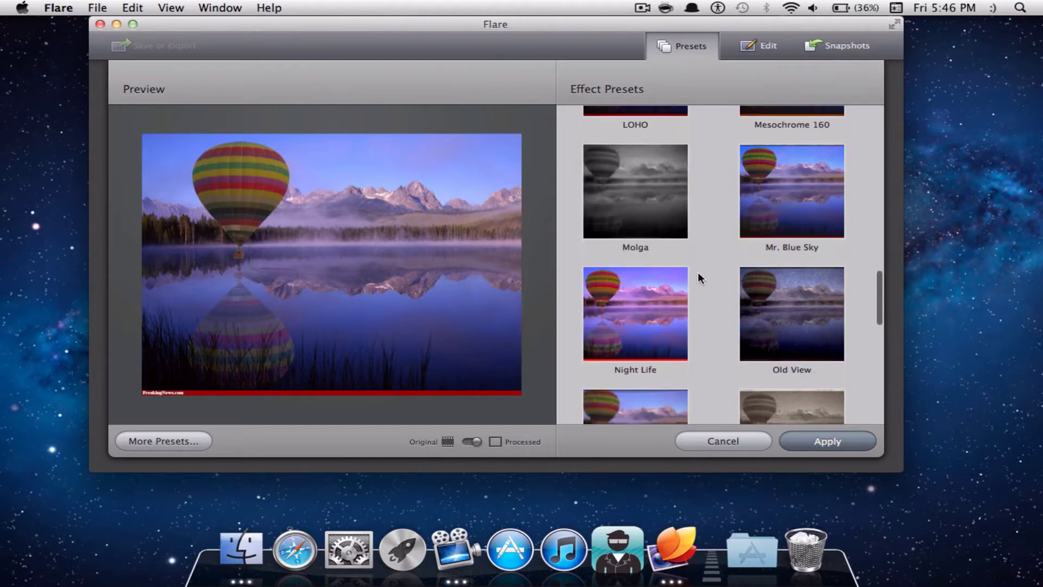
{"action": "left_click", "coordinate": [663, 286]}
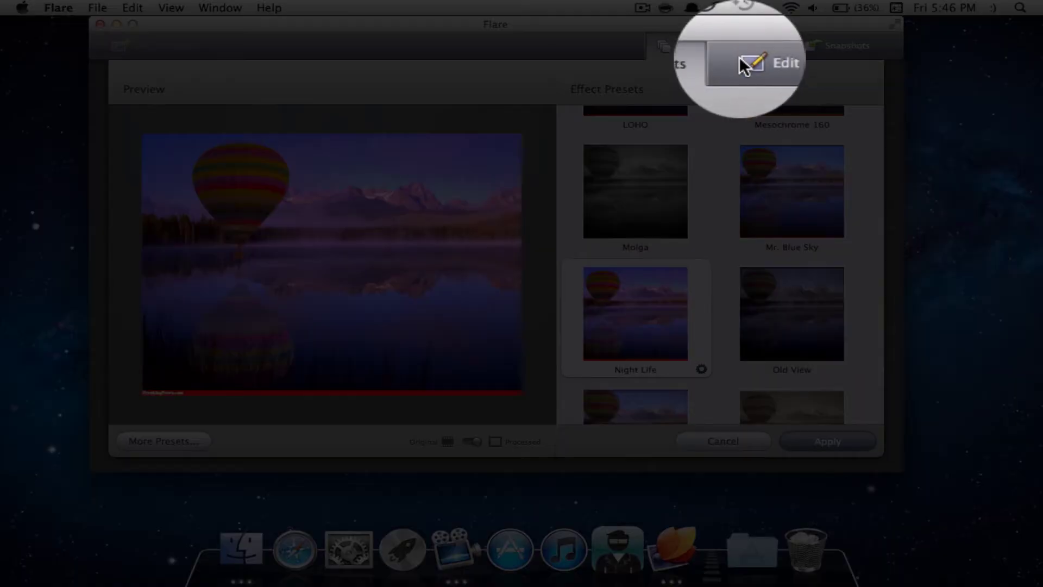
Step: On the Edit tab, browse the colour and creative effect lists without adding any, then slightly lower Color Gradient opacity
{"action": "left_click", "coordinate": [743, 46]}
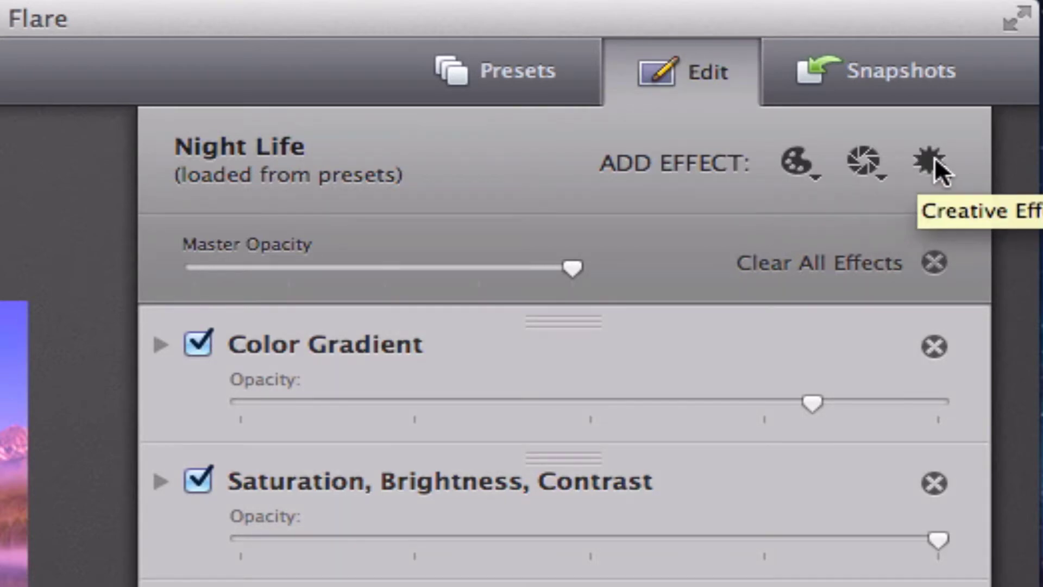
{"action": "left_click", "coordinate": [800, 166]}
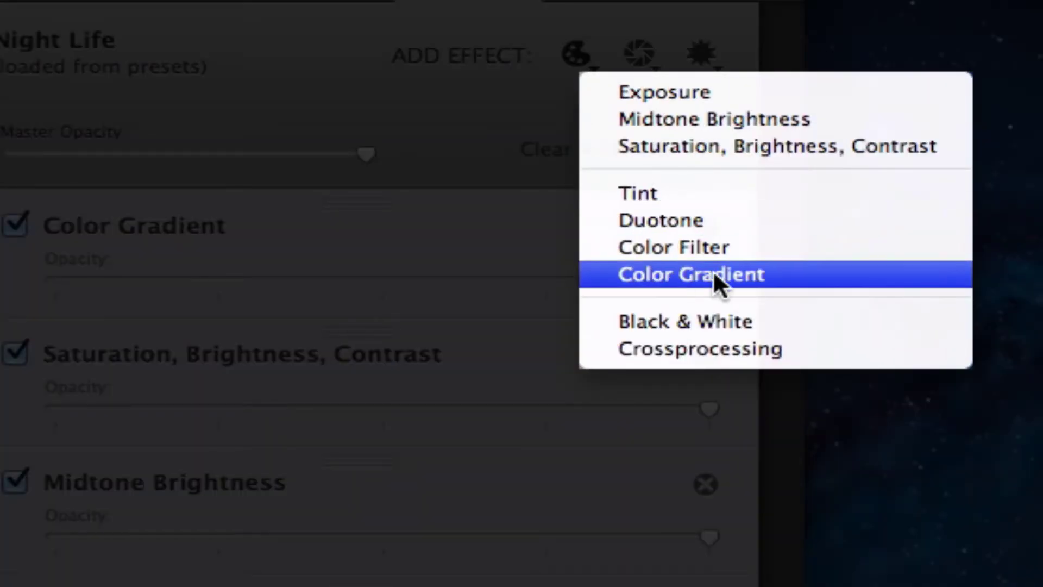
{"action": "left_click", "coordinate": [554, 205]}
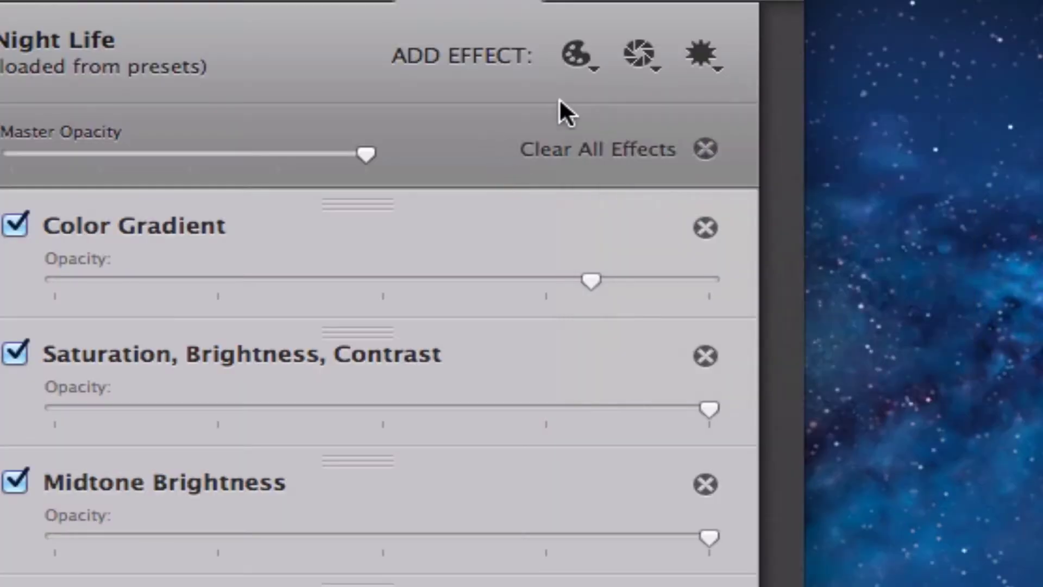
{"action": "left_click", "coordinate": [702, 56]}
{"action": "left_click", "coordinate": [721, 60]}
{"action": "left_click", "coordinate": [706, 65]}
{"action": "left_click", "coordinate": [307, 231]}
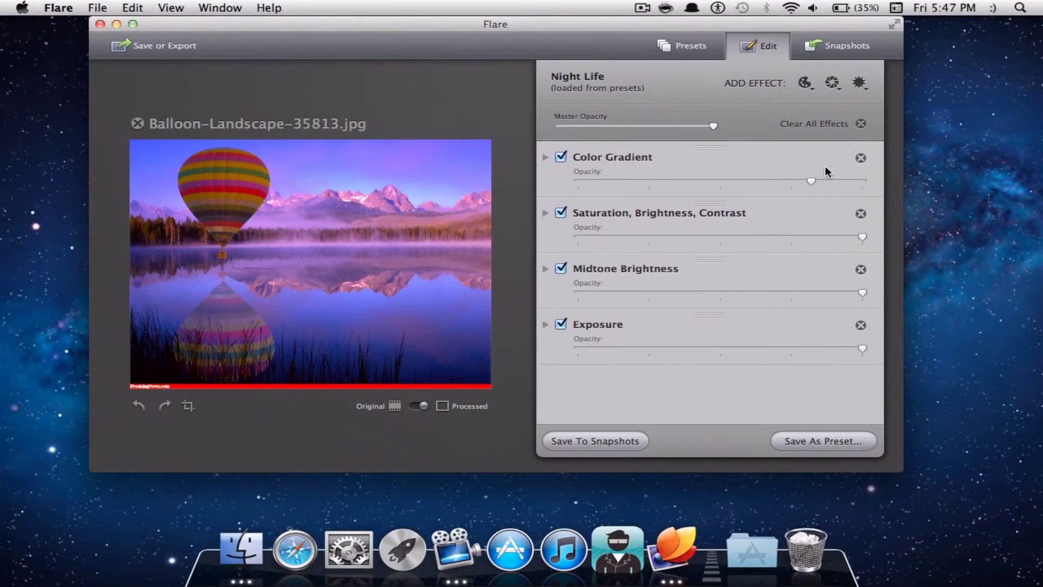
{"action": "left_click_drag", "start_coordinate": [810, 179], "coordinate": [808, 148]}
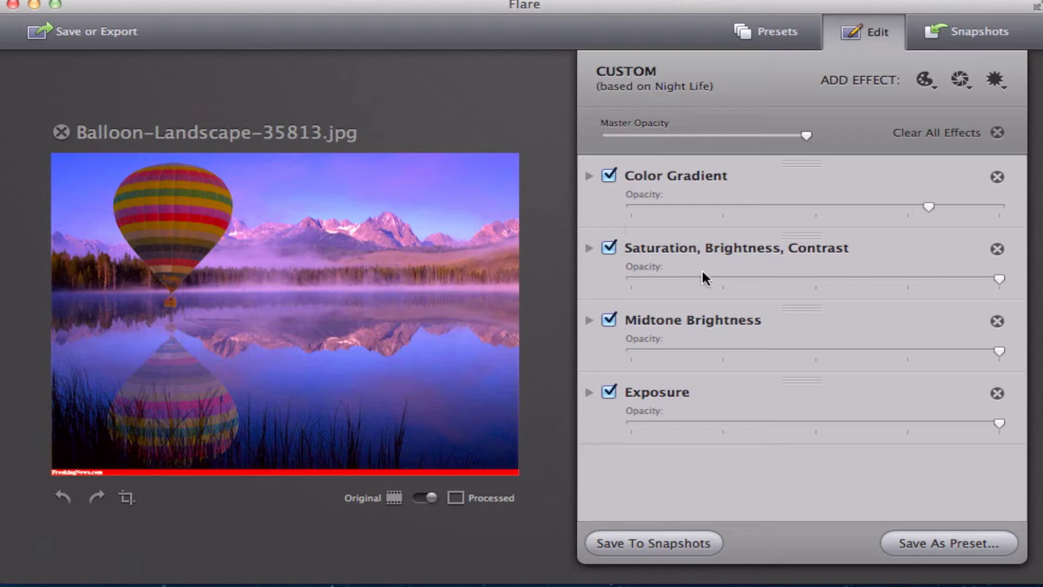
Step: Set Saturation, Brightness, Contrast opacity to full and save the custom look as a snapshot
{"action": "left_click", "coordinate": [610, 248]}
{"action": "left_click", "coordinate": [610, 248]}
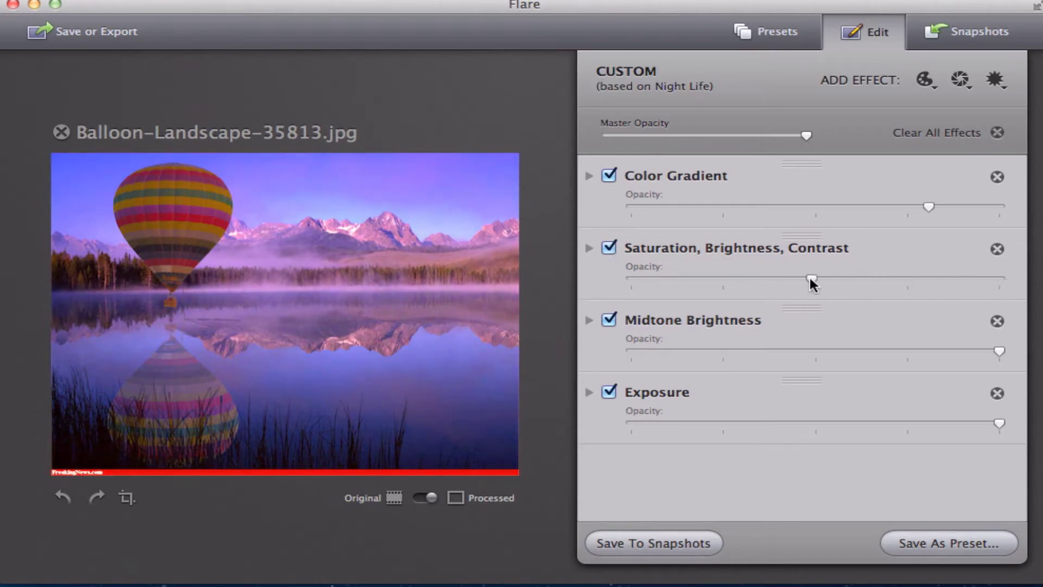
{"action": "left_click_drag", "start_coordinate": [792, 276], "coordinate": [1021, 240]}
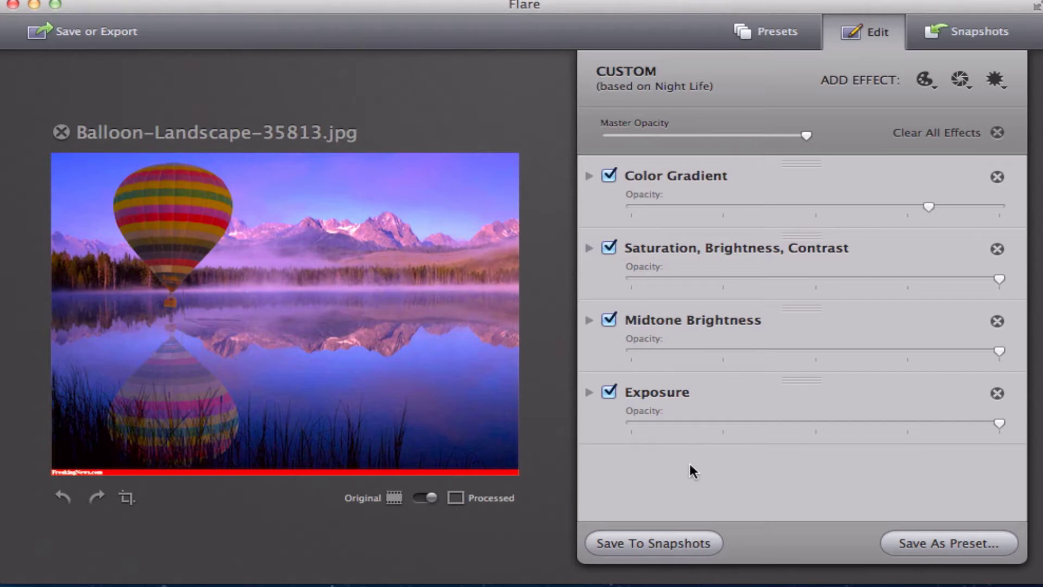
{"action": "left_click", "coordinate": [672, 543]}
{"action": "left_click", "coordinate": [965, 28]}
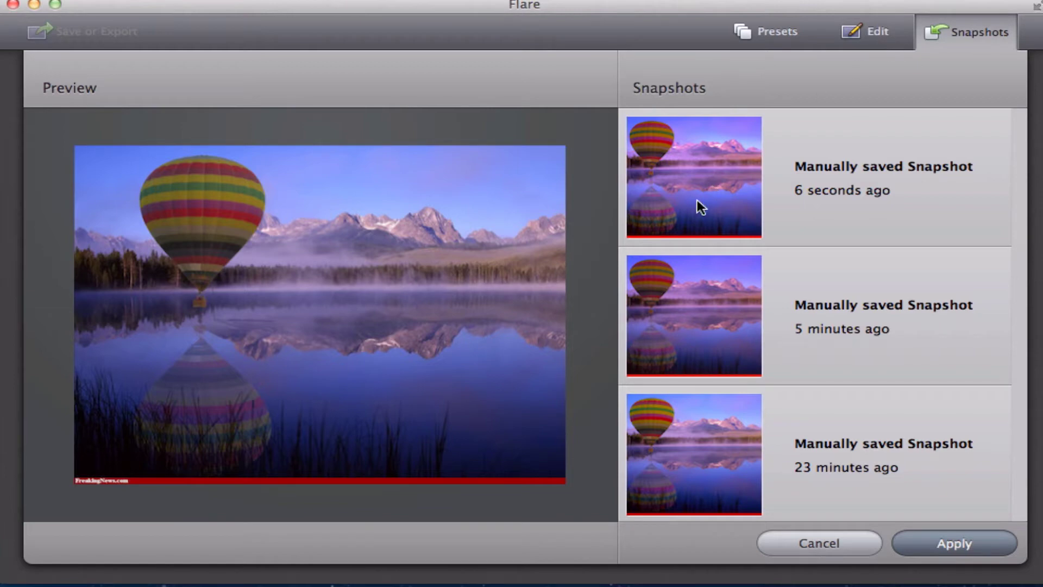
{"action": "left_click", "coordinate": [855, 27]}
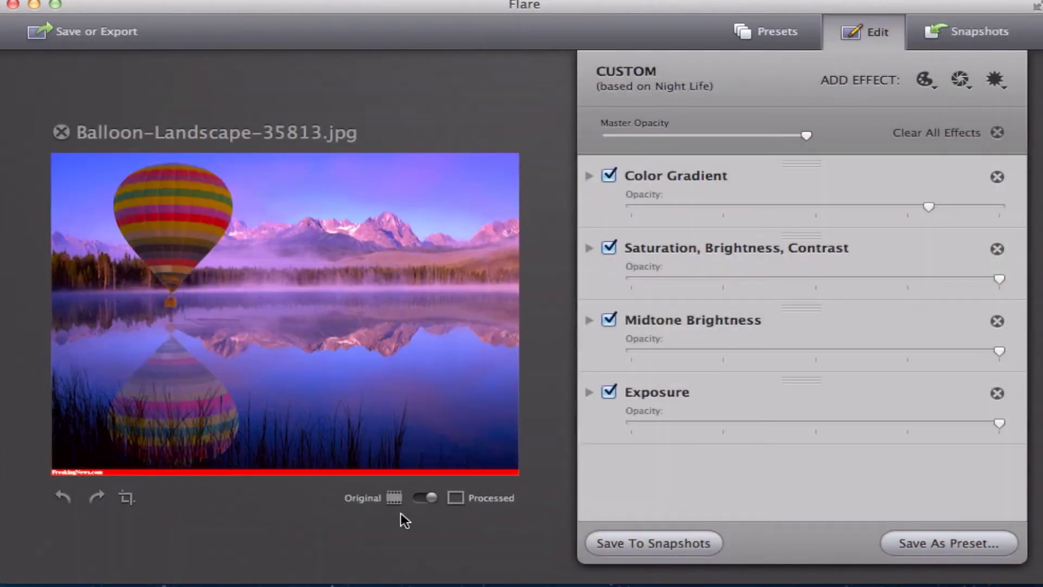
{"action": "left_click", "coordinate": [391, 498]}
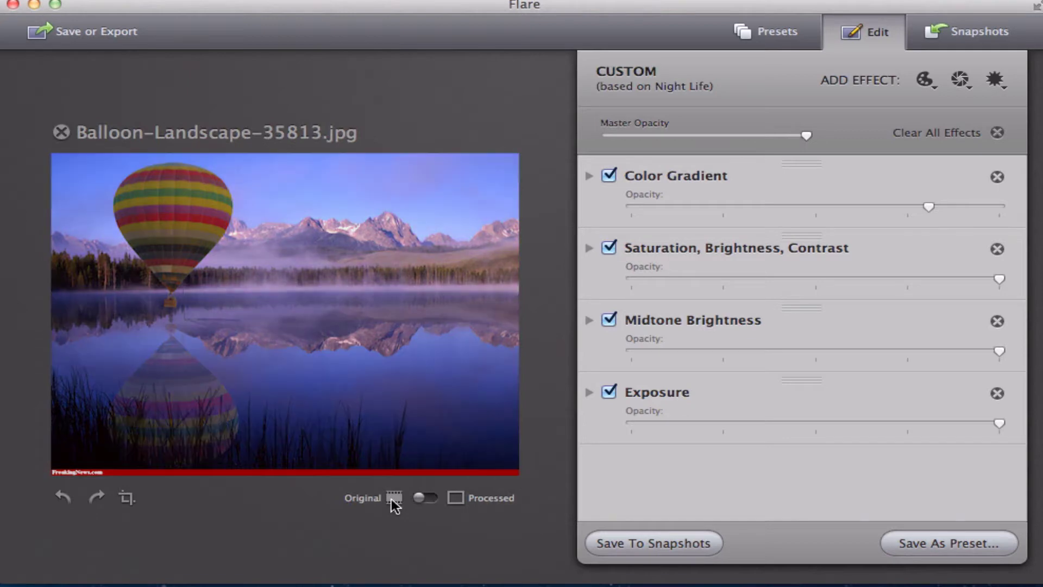
{"action": "left_click", "coordinate": [461, 494]}
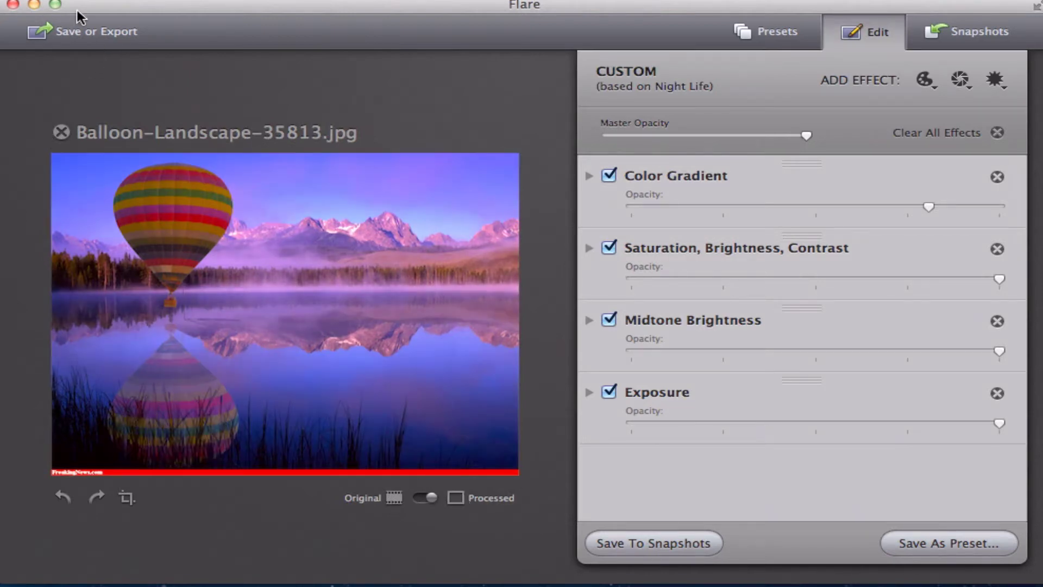
Step: Save the edited image as 'test' on the Desktop and shift the Flare window left
{"action": "left_click", "coordinate": [77, 31]}
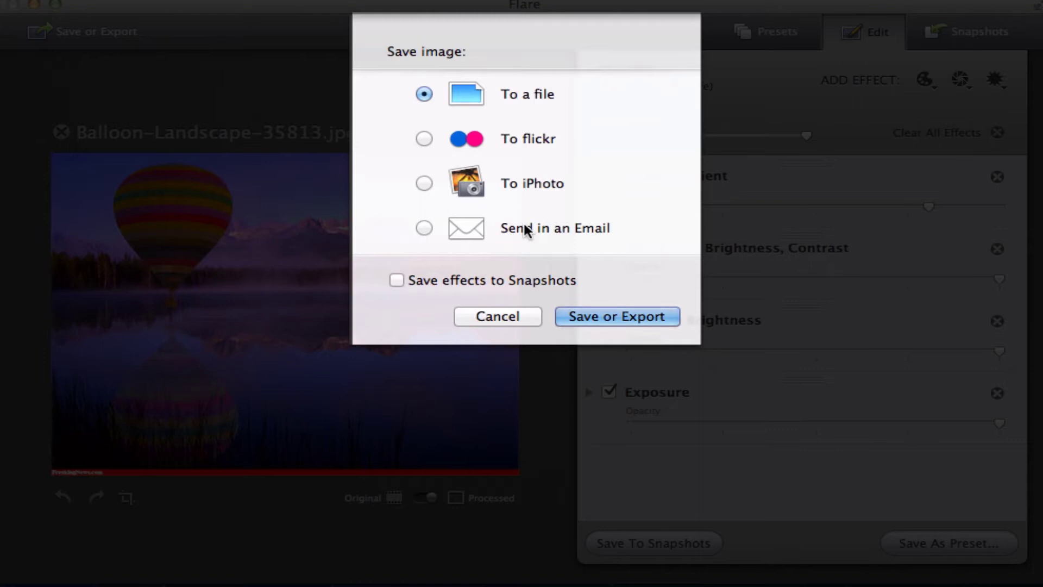
{"action": "left_click", "coordinate": [588, 315]}
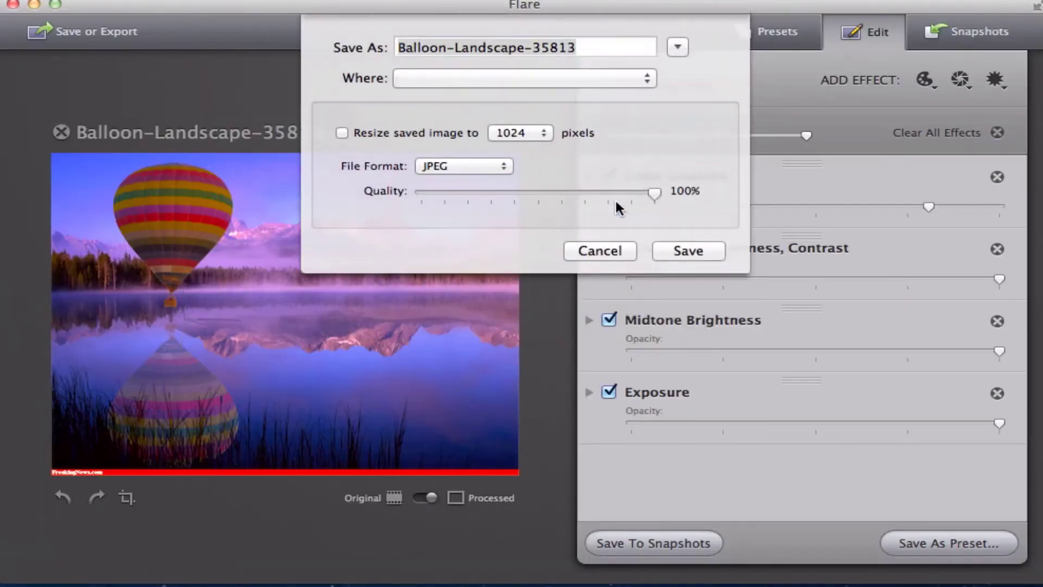
{"action": "left_click_drag", "start_coordinate": [591, 52], "coordinate": [372, 51]}
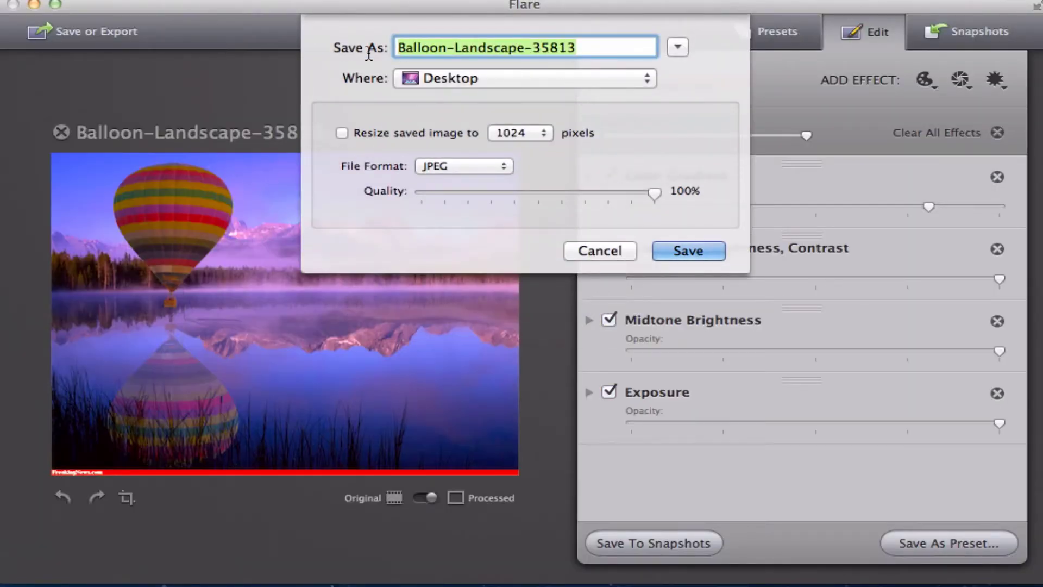
{"action": "type", "text": "test"}
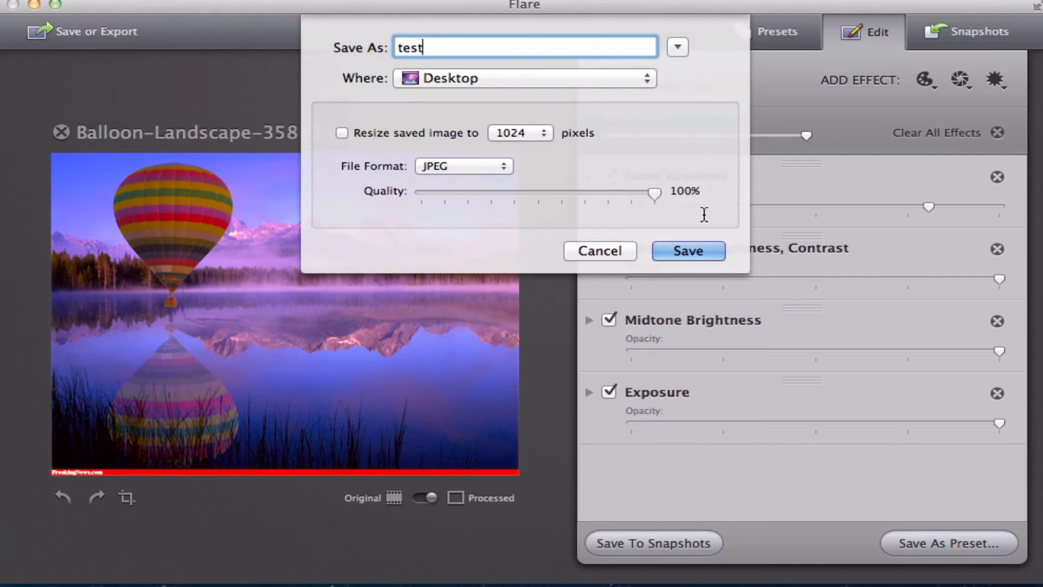
{"action": "left_click", "coordinate": [687, 252]}
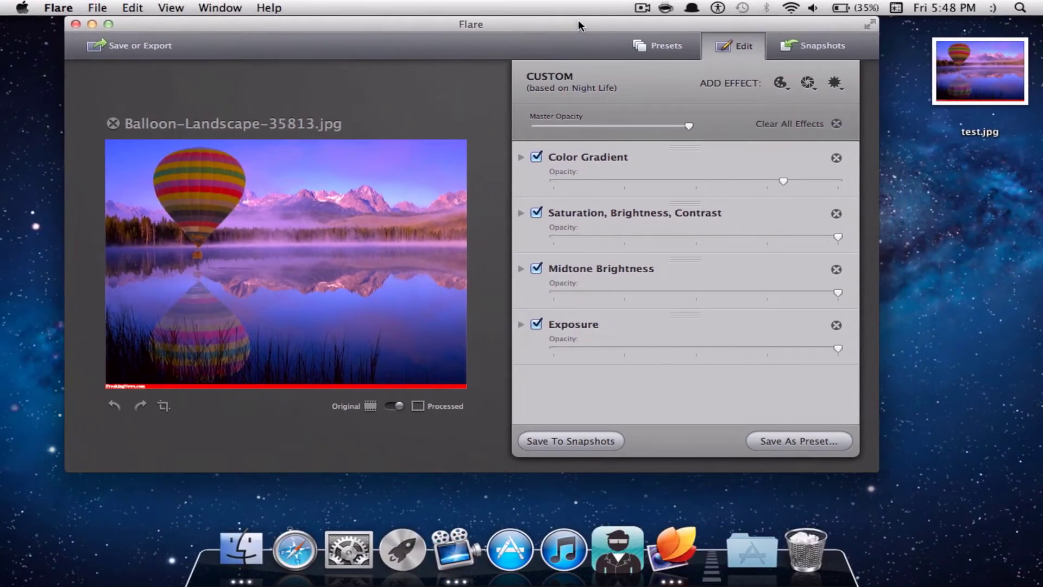
{"action": "left_click_drag", "start_coordinate": [578, 25], "coordinate": [516, 7]}
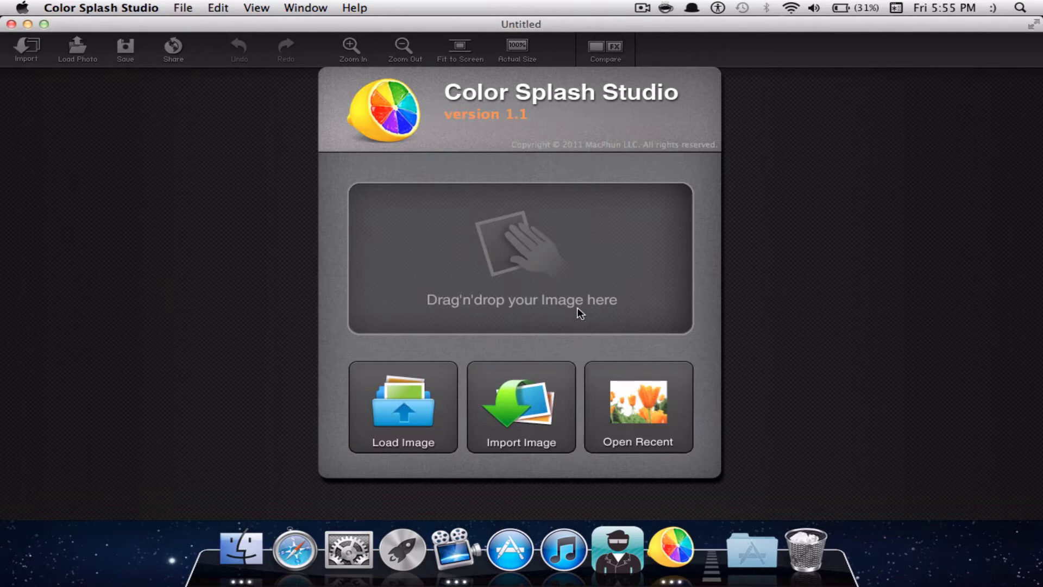
Step: Reopen the recent photo orange_flower.jpg from the welcome panel
{"action": "left_click", "coordinate": [640, 418]}
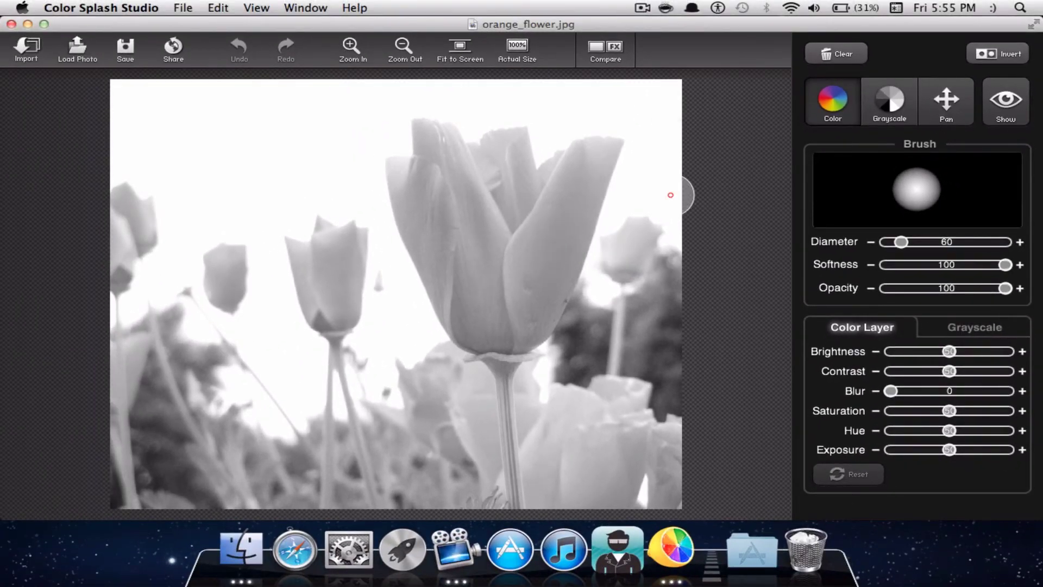
Step: Enlarge the Color brush, paint orange back onto the central tulip, and zoom in on it
{"action": "mouse_move", "coordinate": [901, 241]}
{"action": "left_mouse_down"}
{"action": "mouse_move", "coordinate": [940, 243]}
{"action": "mouse_move", "coordinate": [906, 242]}
{"action": "mouse_move", "coordinate": [930, 242]}
{"action": "left_mouse_up"}
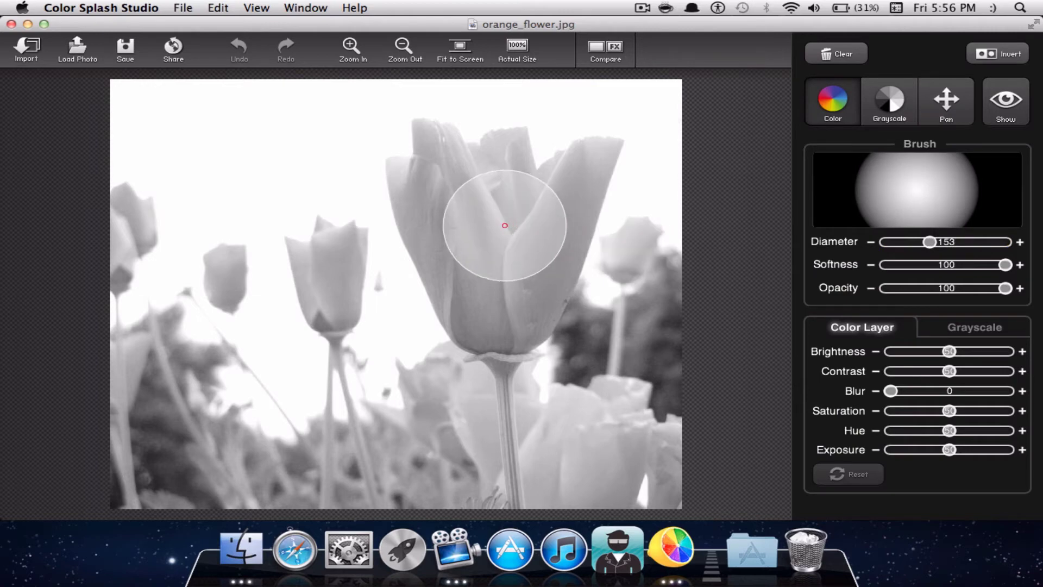
{"action": "mouse_move", "coordinate": [505, 225]}
{"action": "left_mouse_down"}
{"action": "mouse_move", "coordinate": [480, 221]}
{"action": "mouse_move", "coordinate": [480, 252]}
{"action": "mouse_move", "coordinate": [456, 210]}
{"action": "left_mouse_up"}
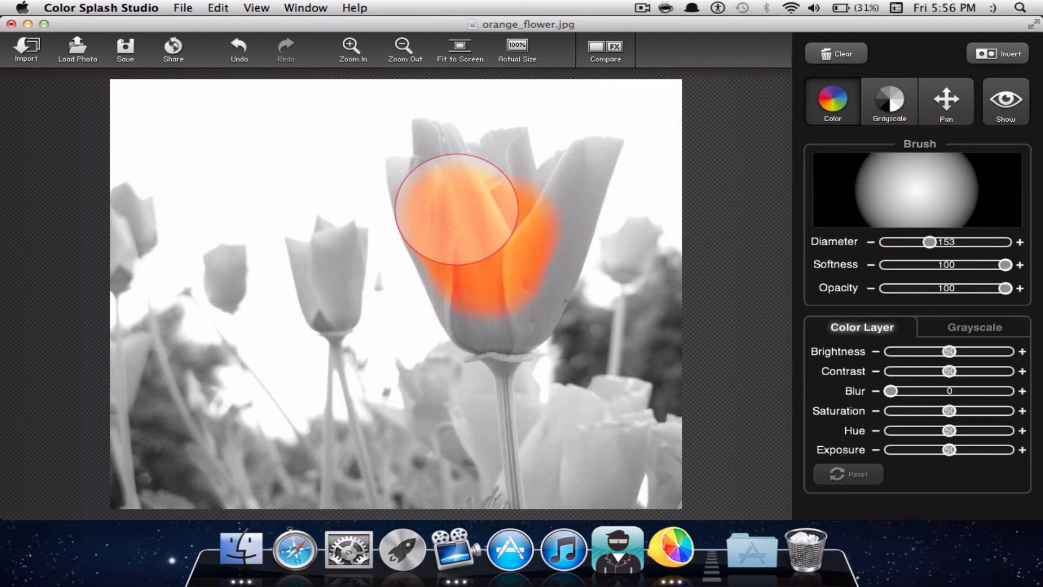
{"action": "left_click", "coordinate": [353, 49]}
{"action": "scroll", "coordinate": [688, 304], "scroll_direction": "up", "scroll_amount": 2}
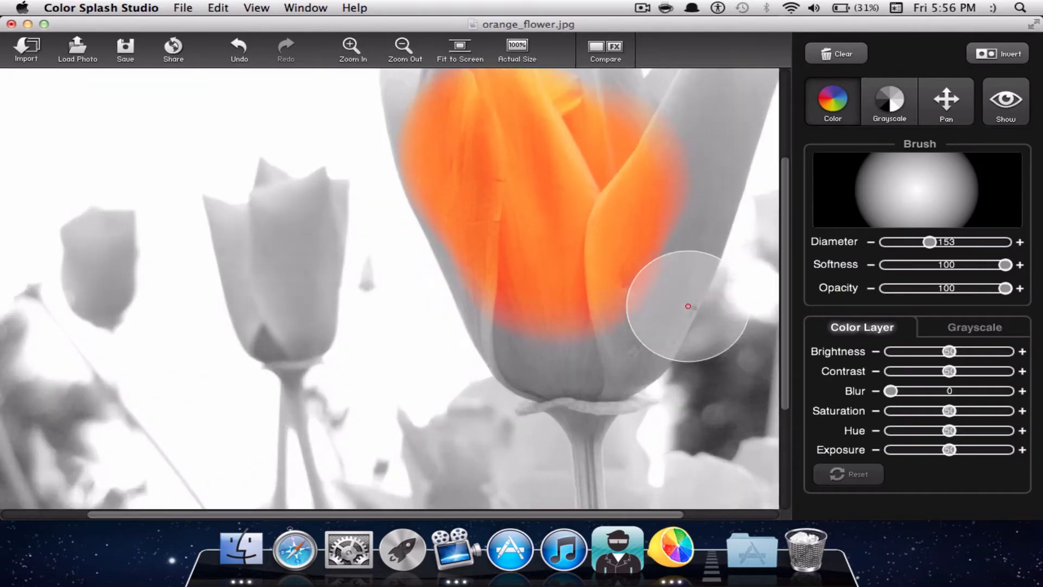
{"action": "scroll", "coordinate": [688, 306], "scroll_direction": "down", "scroll_amount": 2}
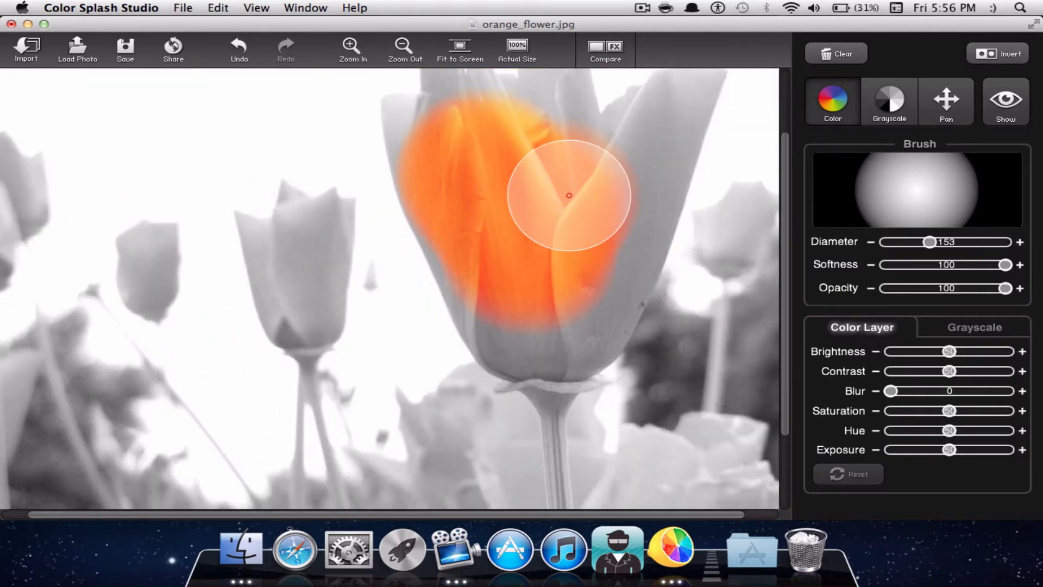
{"action": "left_click", "coordinate": [643, 8]}
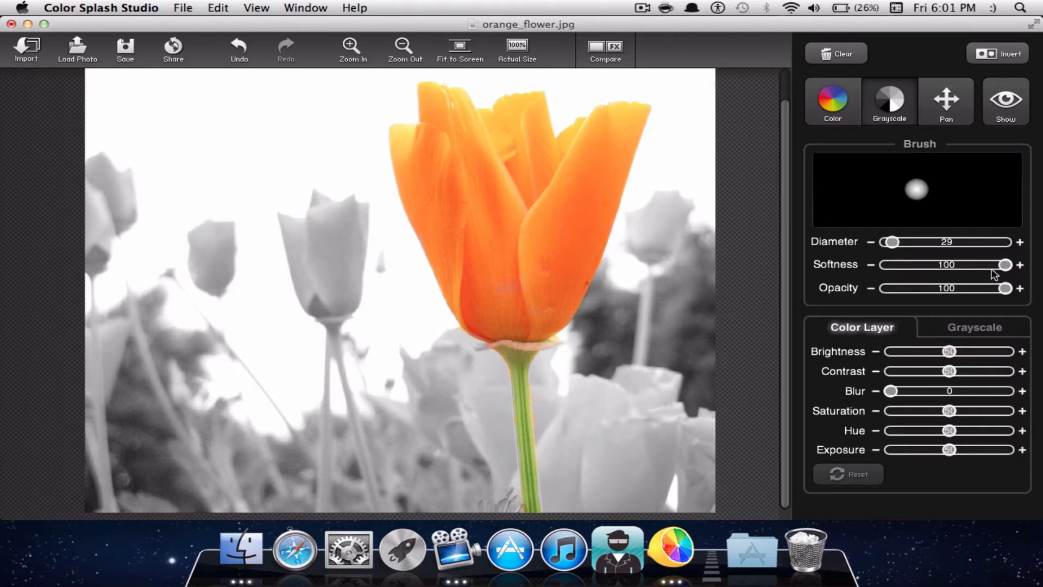
Step: Adjust the colour layer's Brightness and nudge its Saturation slightly down
{"action": "mouse_move", "coordinate": [954, 356]}
{"action": "left_mouse_down"}
{"action": "mouse_move", "coordinate": [940, 353]}
{"action": "mouse_move", "coordinate": [952, 353]}
{"action": "mouse_move", "coordinate": [951, 372]}
{"action": "left_mouse_up"}
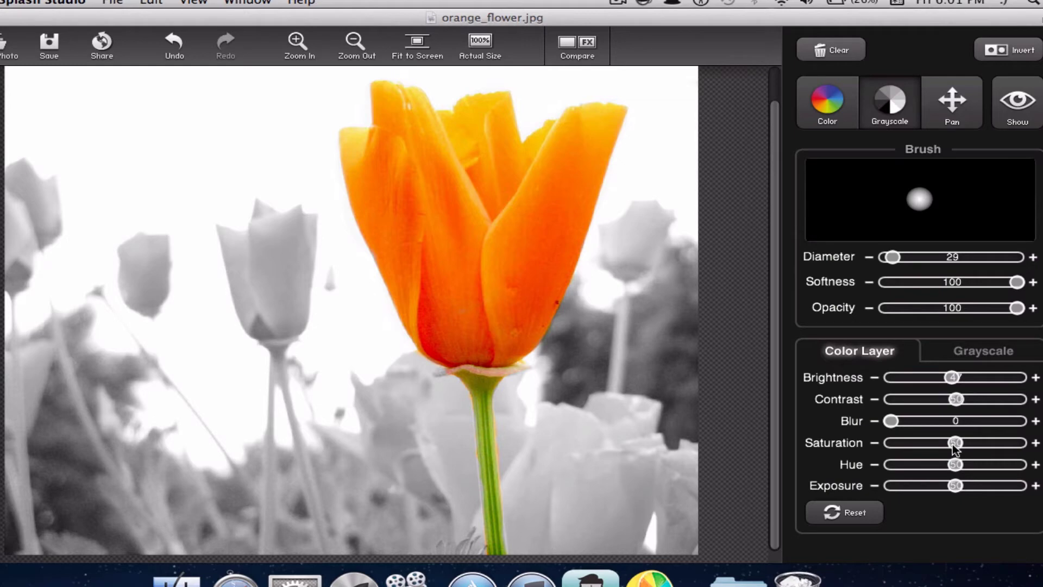
{"action": "left_click_drag", "start_coordinate": [951, 444], "coordinate": [959, 488]}
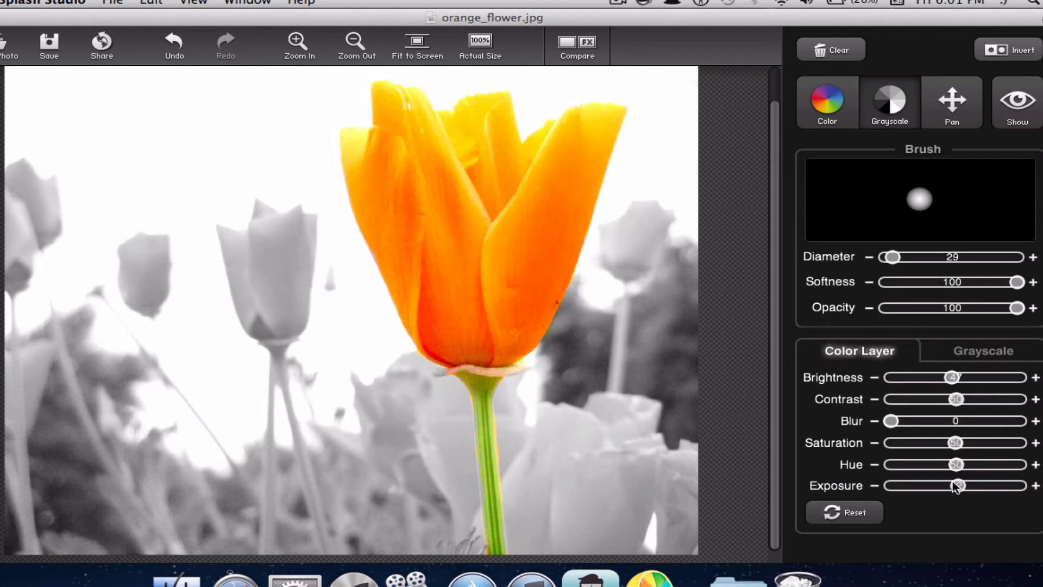
Step: On the Grayscale tab, set Blur to 32, try Sepia and Grayscale tones, and set Amount to 18
{"action": "left_click", "coordinate": [947, 353]}
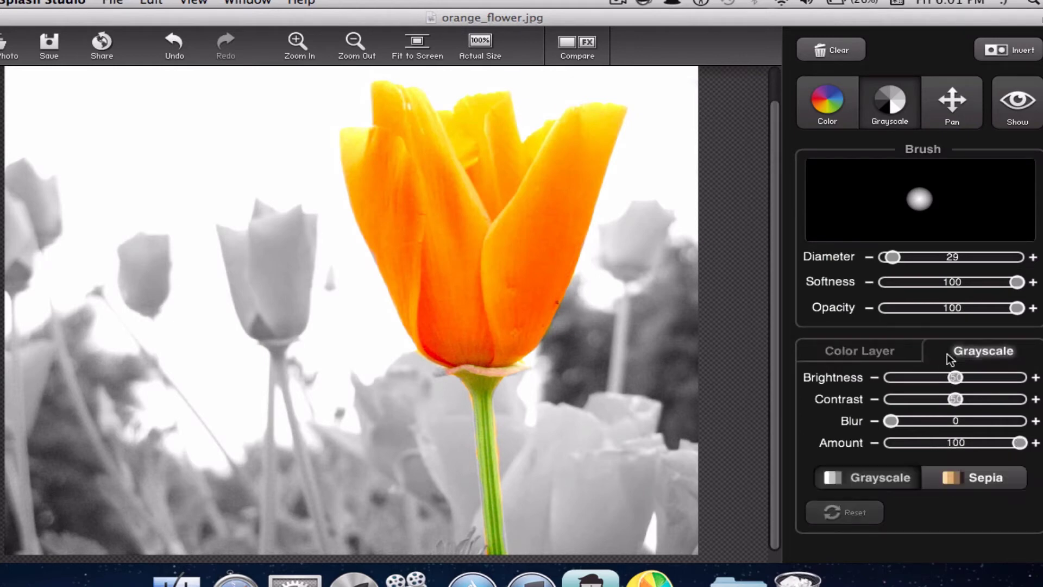
{"action": "left_click_drag", "start_coordinate": [891, 421], "coordinate": [928, 423]}
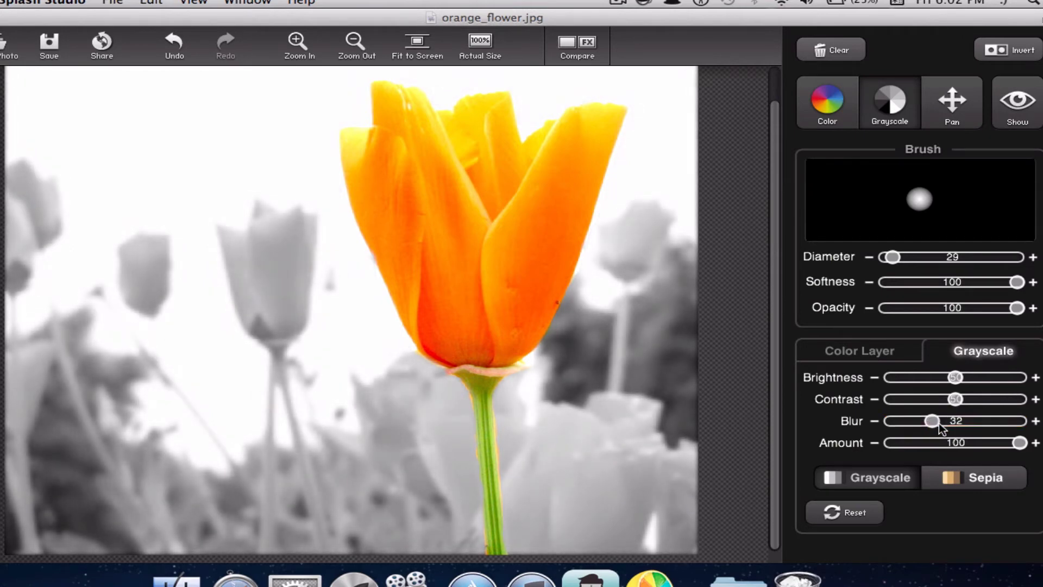
{"action": "left_click", "coordinate": [967, 483]}
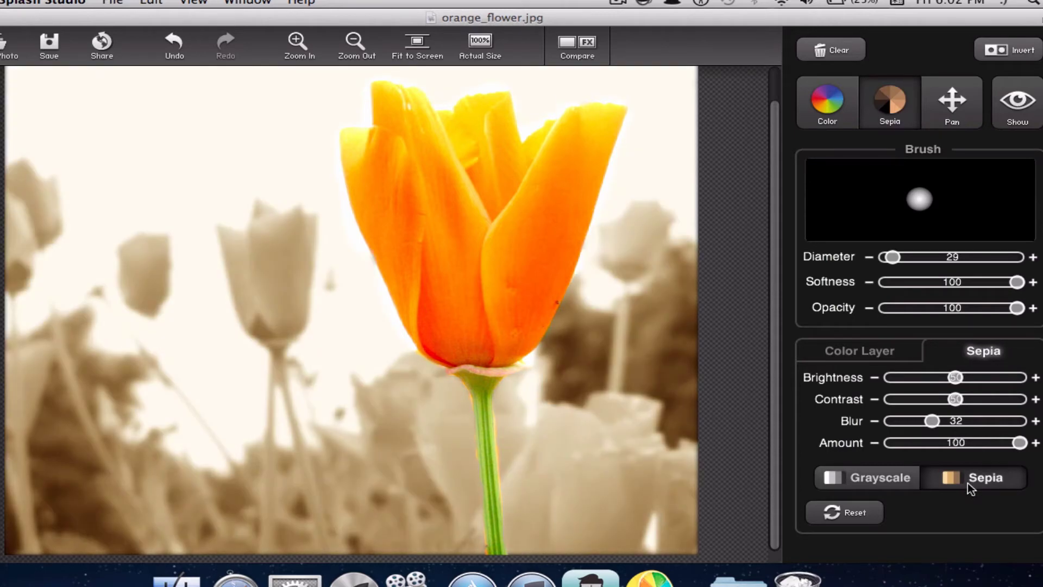
{"action": "left_click", "coordinate": [911, 482]}
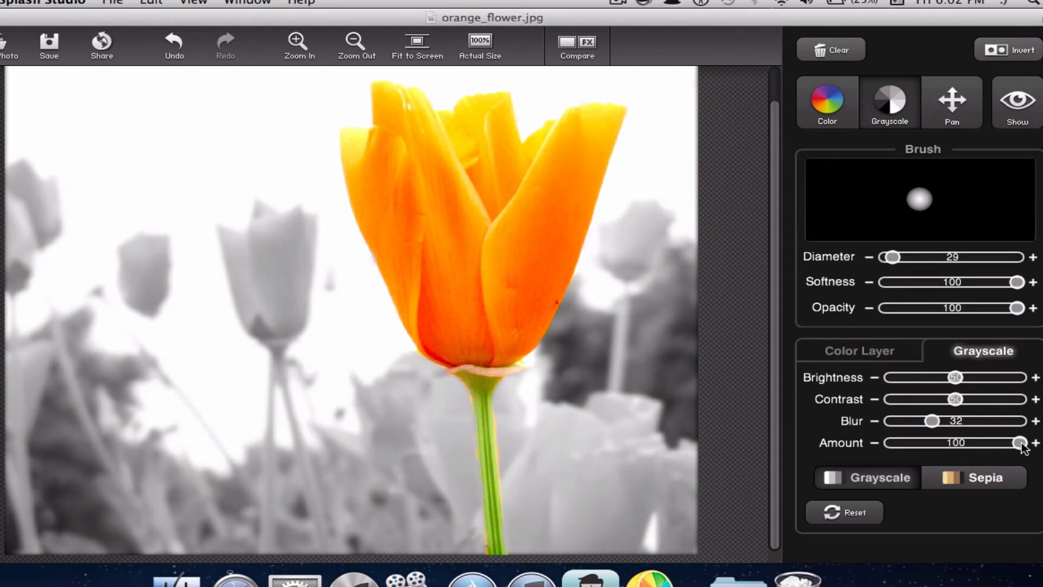
{"action": "left_click_drag", "start_coordinate": [1016, 445], "coordinate": [916, 445]}
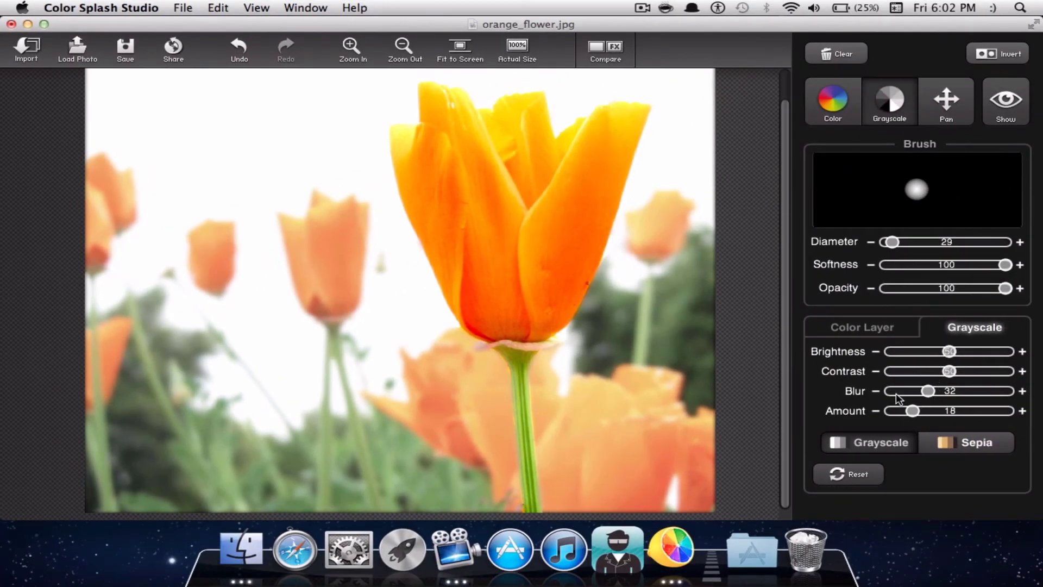
{"action": "left_click", "coordinate": [831, 106]}
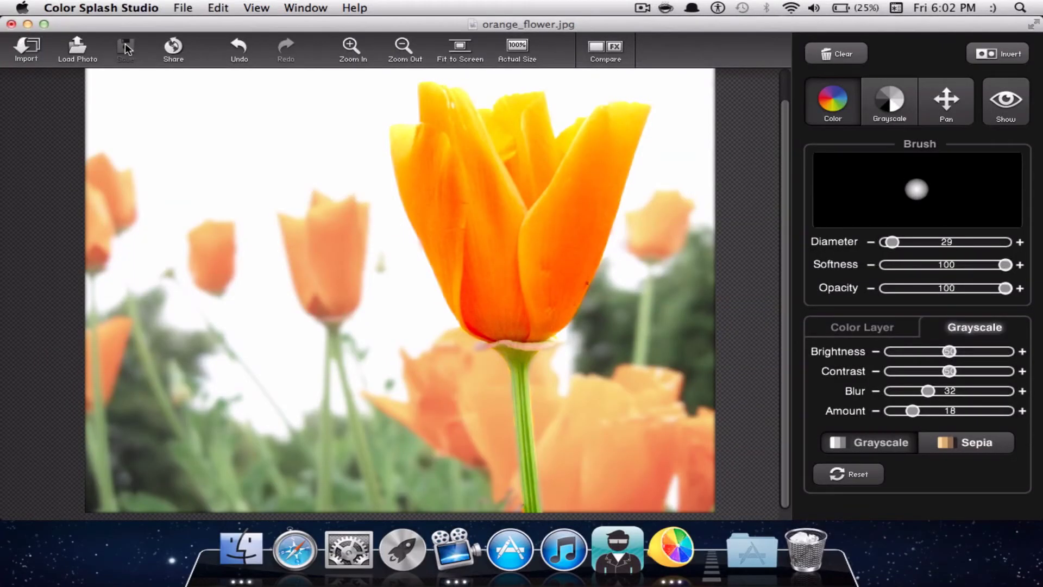
Step: Set up saving to the Desktop as 'orange flower' with JPEG quality Best
{"action": "left_click", "coordinate": [126, 43]}
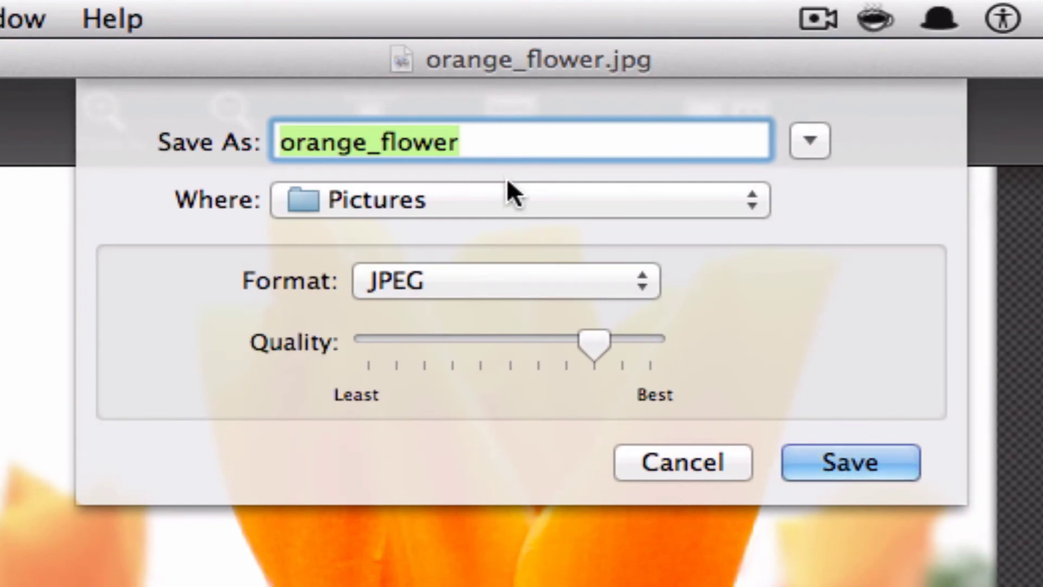
{"action": "left_click", "coordinate": [506, 185]}
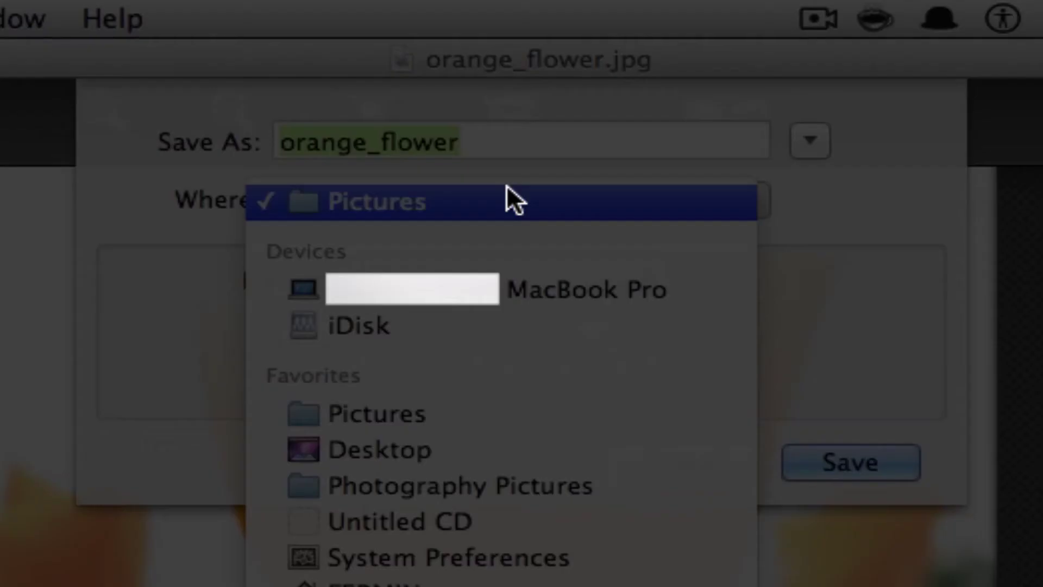
{"action": "left_click", "coordinate": [452, 450]}
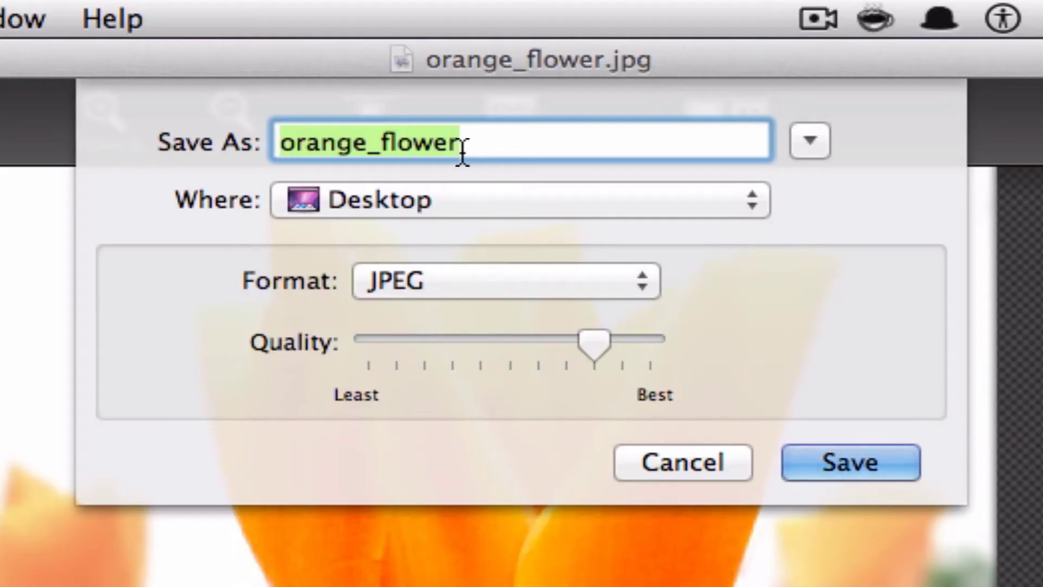
{"action": "left_click", "coordinate": [379, 145]}
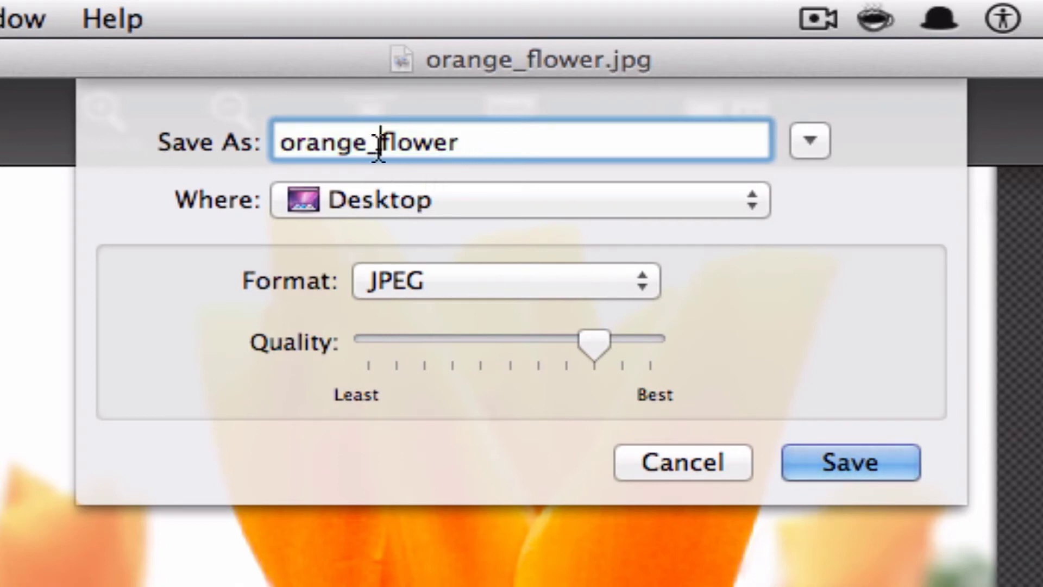
{"action": "key", "text": "BackSpace"}
{"action": "type", "text": "b"}
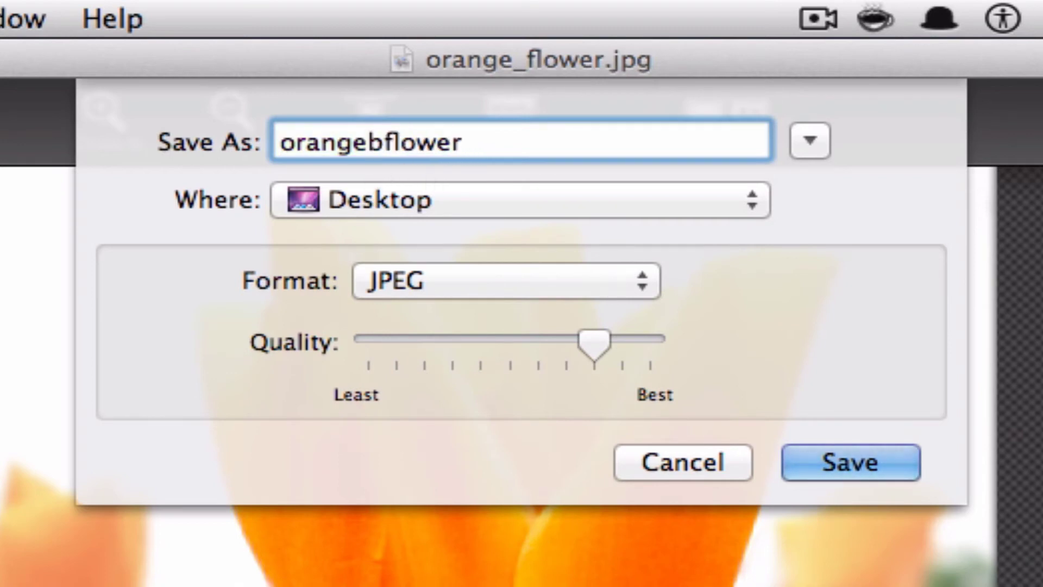
{"action": "key", "text": "BackSpace"}
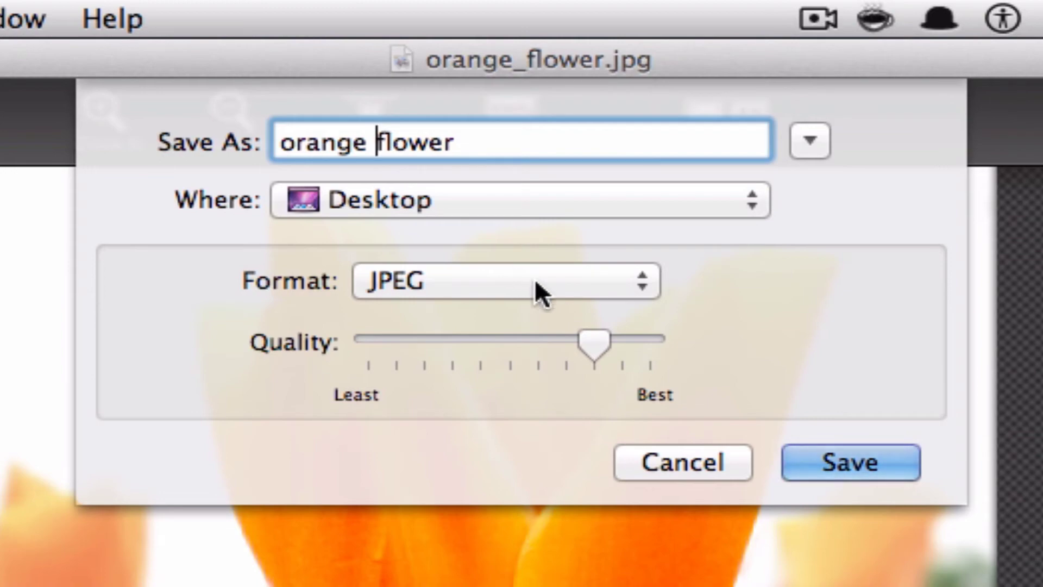
{"action": "left_click_drag", "start_coordinate": [591, 345], "coordinate": [711, 350]}
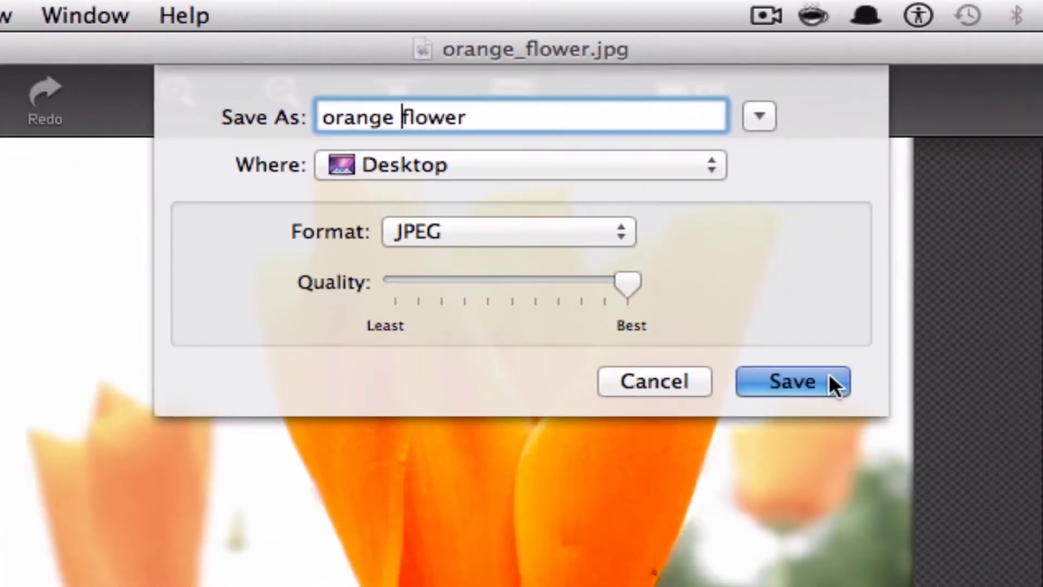
Step: Save orange flower.jpg to the Desktop, then move its icon and the Color Splash Studio window aside
{"action": "left_click", "coordinate": [899, 466]}
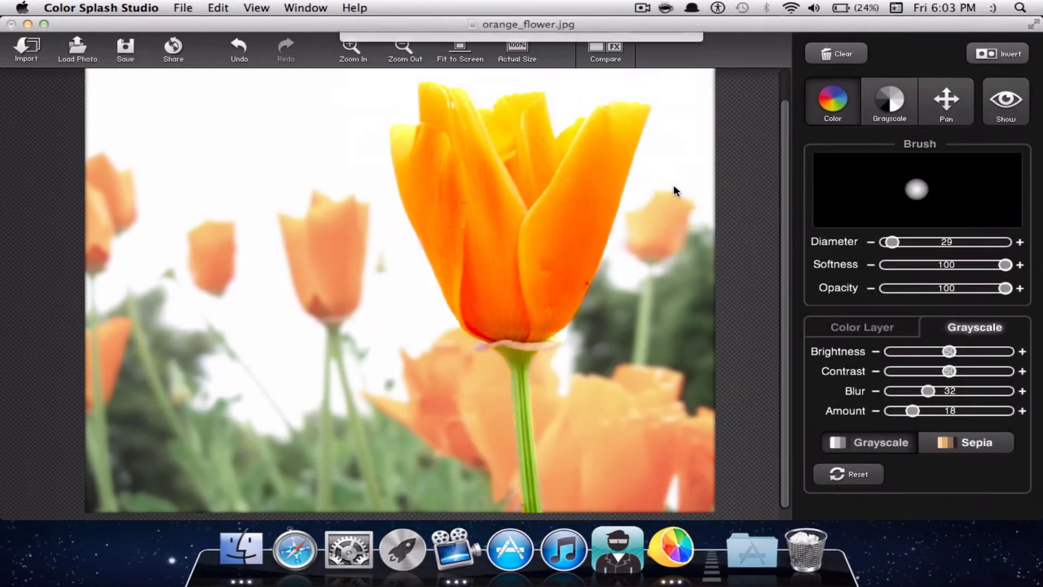
{"action": "left_click_drag", "start_coordinate": [742, 26], "coordinate": [521, 26]}
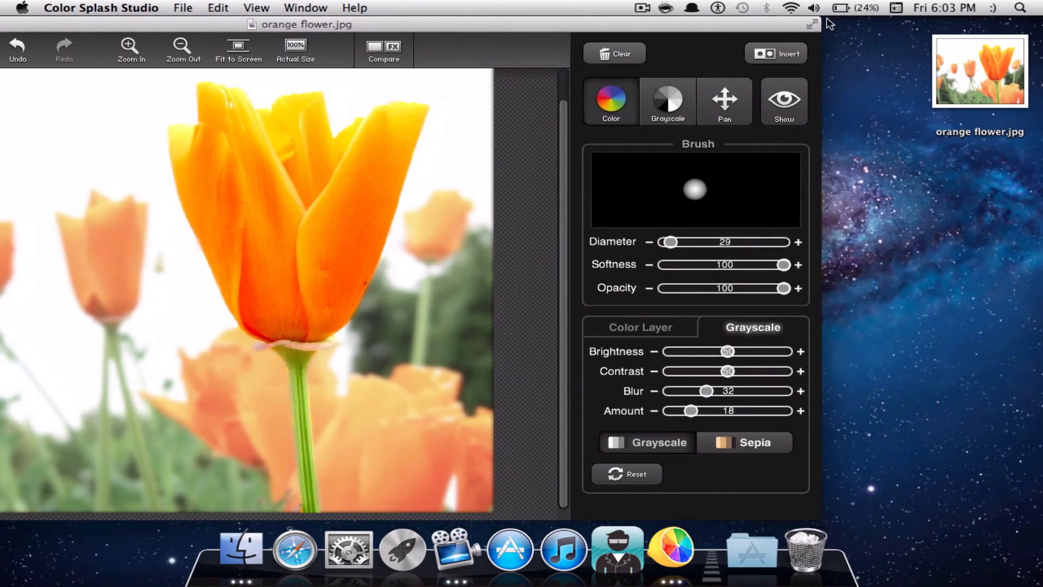
{"action": "left_click_drag", "start_coordinate": [948, 60], "coordinate": [926, 64]}
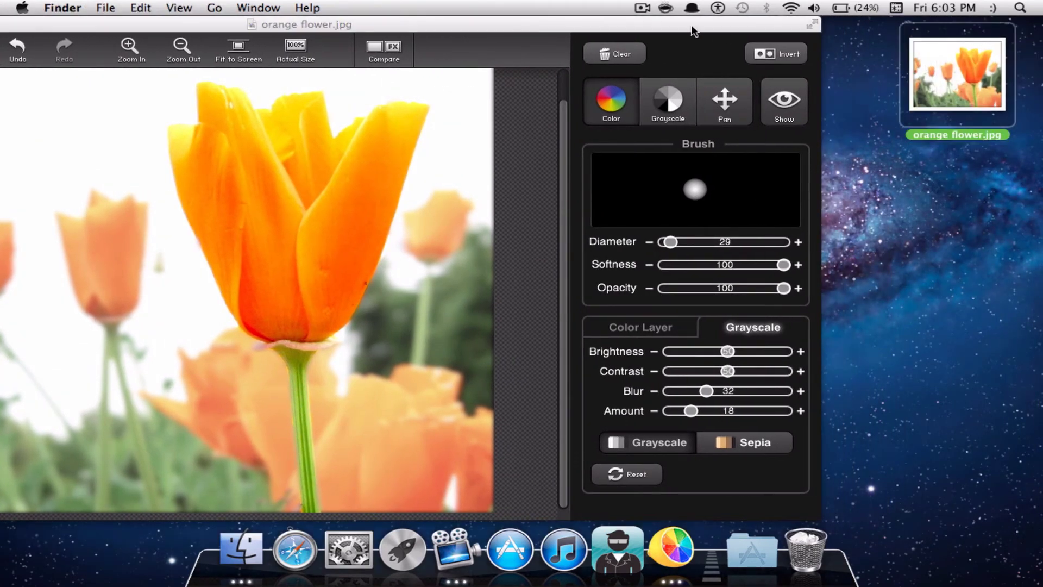
{"action": "left_click_drag", "start_coordinate": [692, 31], "coordinate": [938, 11]}
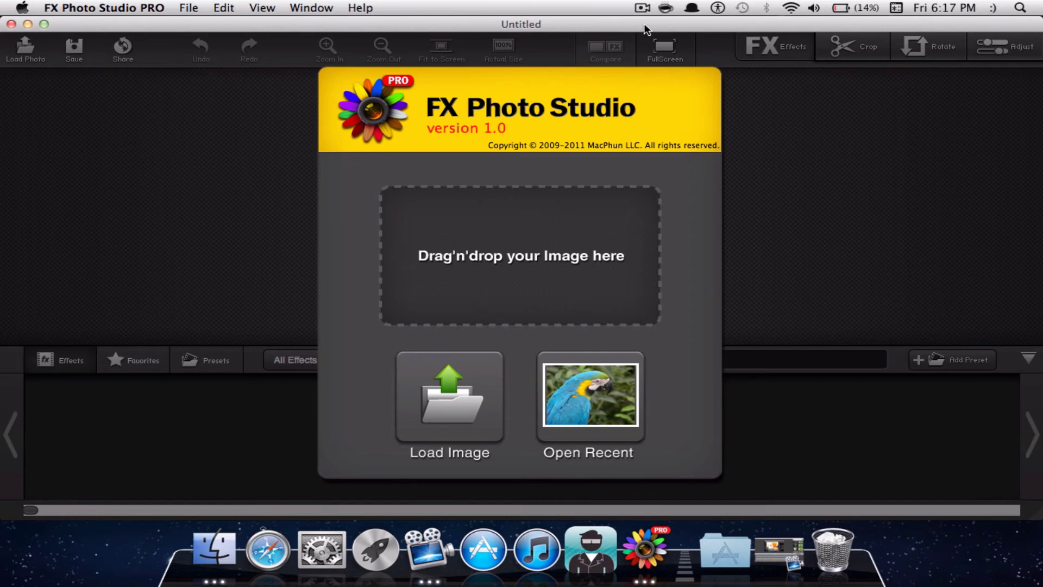
Step: Reopen the recent parrot photo img1.jpg from the welcome dialog
{"action": "left_click", "coordinate": [582, 410]}
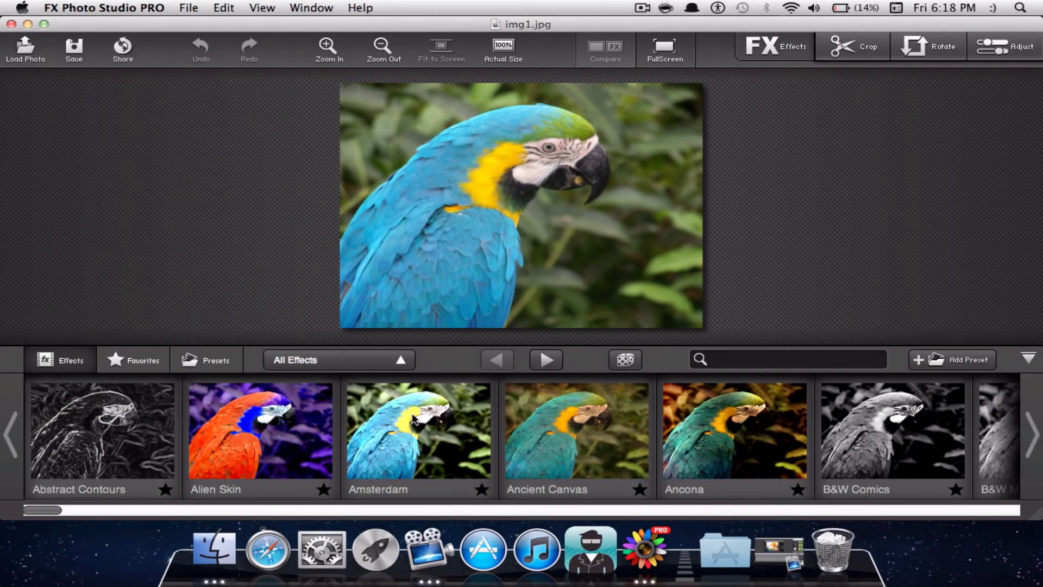
{"action": "left_click", "coordinate": [166, 489]}
{"action": "left_click", "coordinate": [130, 363]}
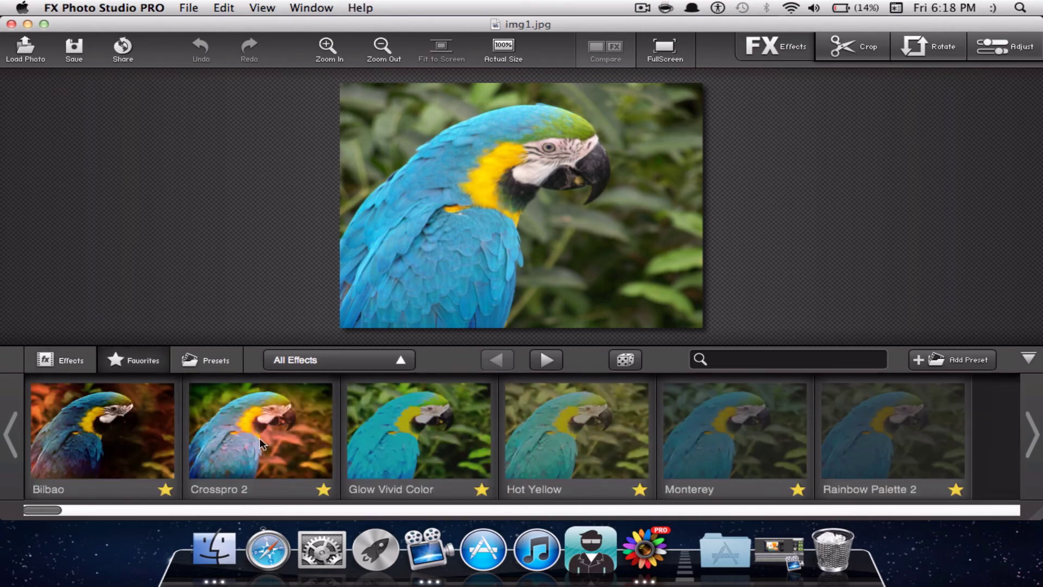
{"action": "left_click", "coordinate": [87, 365]}
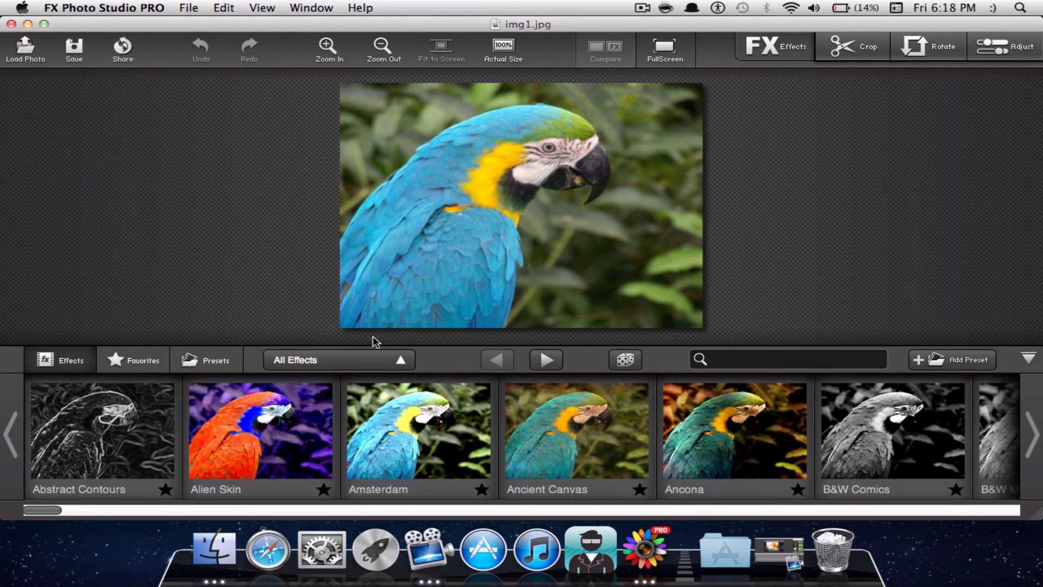
{"action": "left_click", "coordinate": [404, 361]}
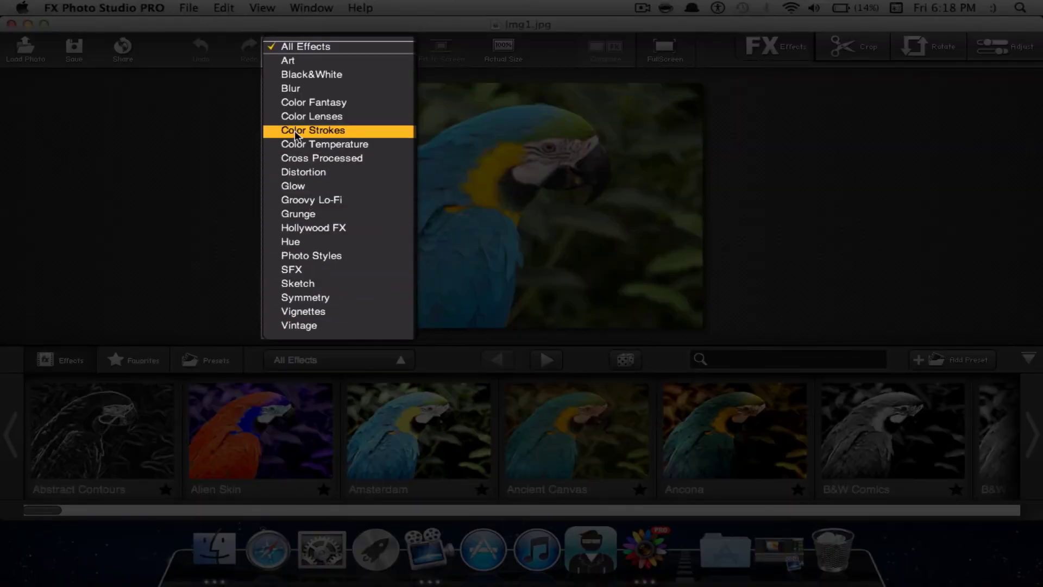
{"action": "left_click", "coordinate": [221, 137]}
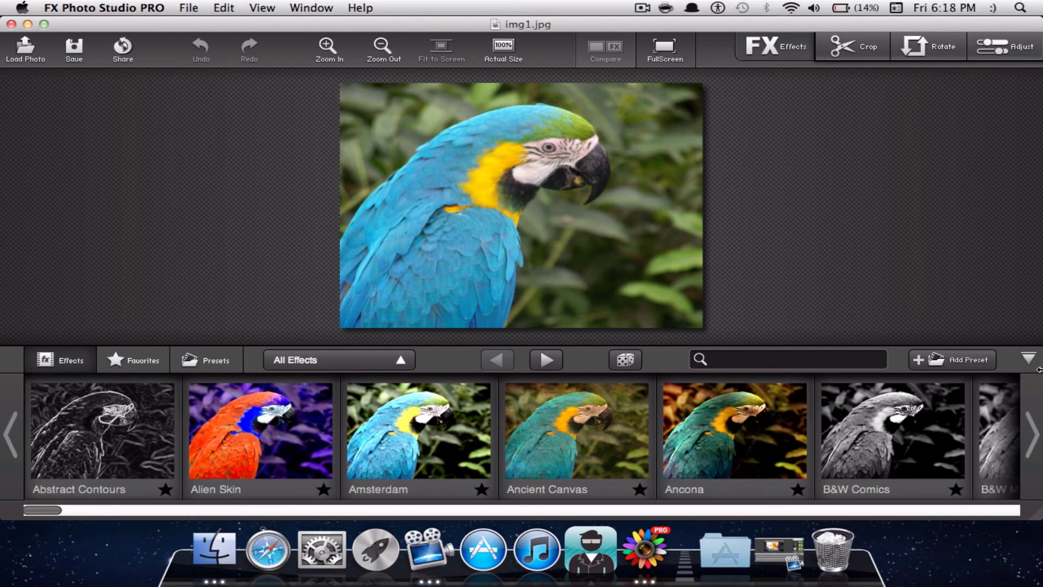
Step: Preview B&W Magazine, then apply Favorites' Crosspro 2 with Amount lowered to about 57
{"action": "left_click", "coordinate": [1017, 417]}
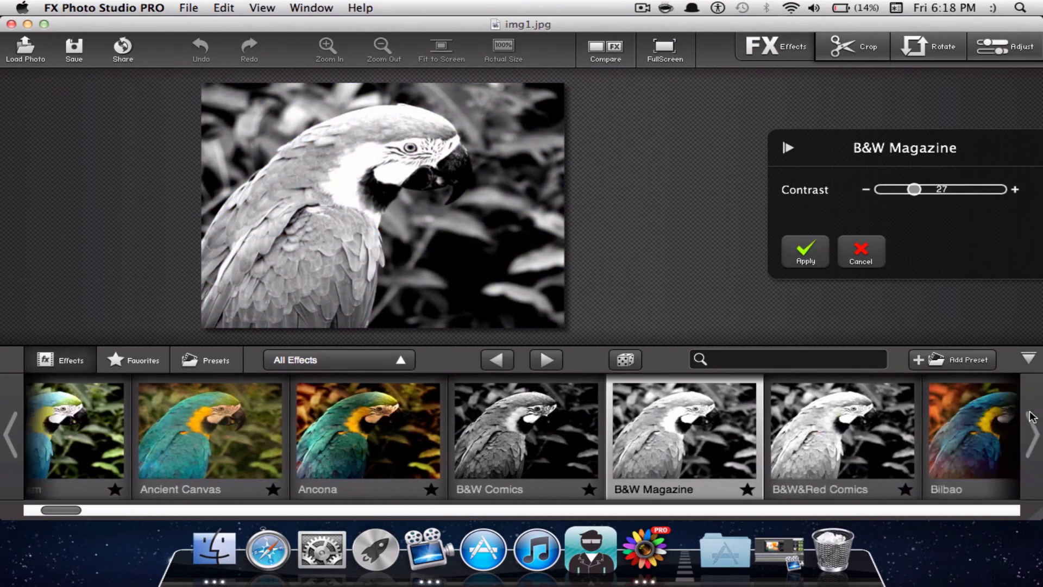
{"action": "scroll", "coordinate": [523, 415], "scroll_direction": "right", "scroll_amount": 10}
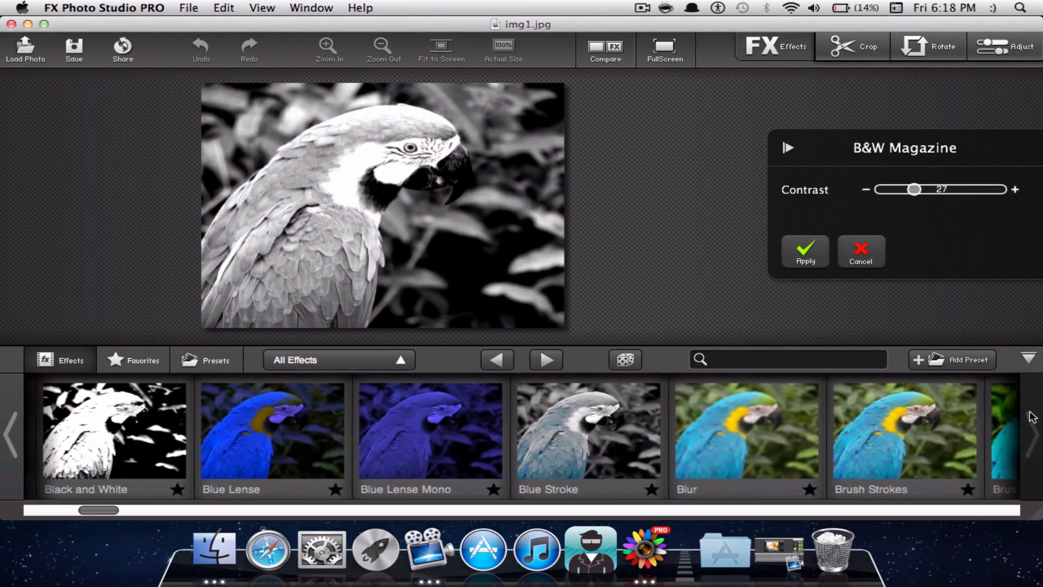
{"action": "left_click", "coordinate": [163, 360]}
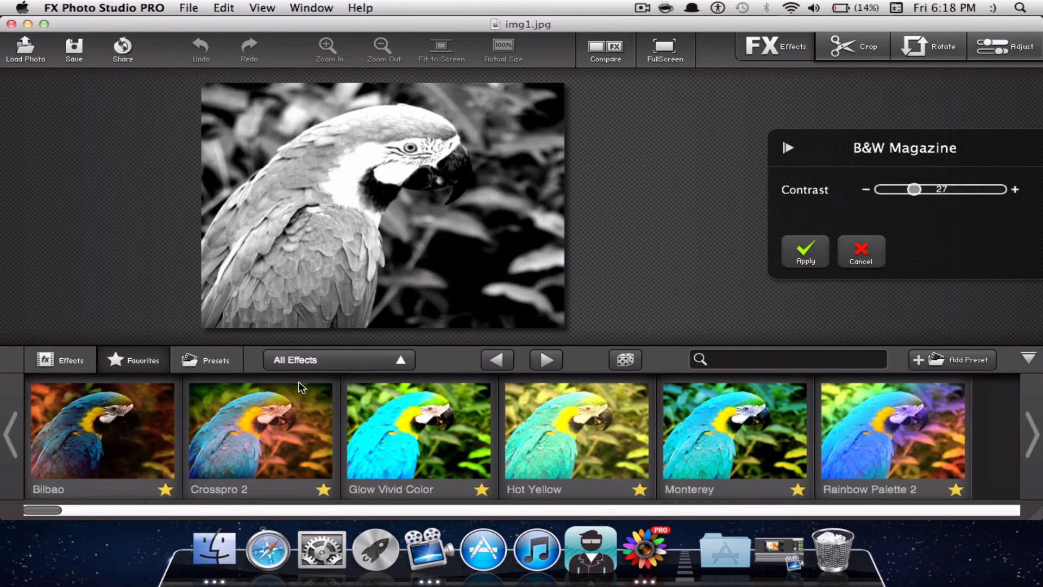
{"action": "left_click", "coordinate": [301, 439]}
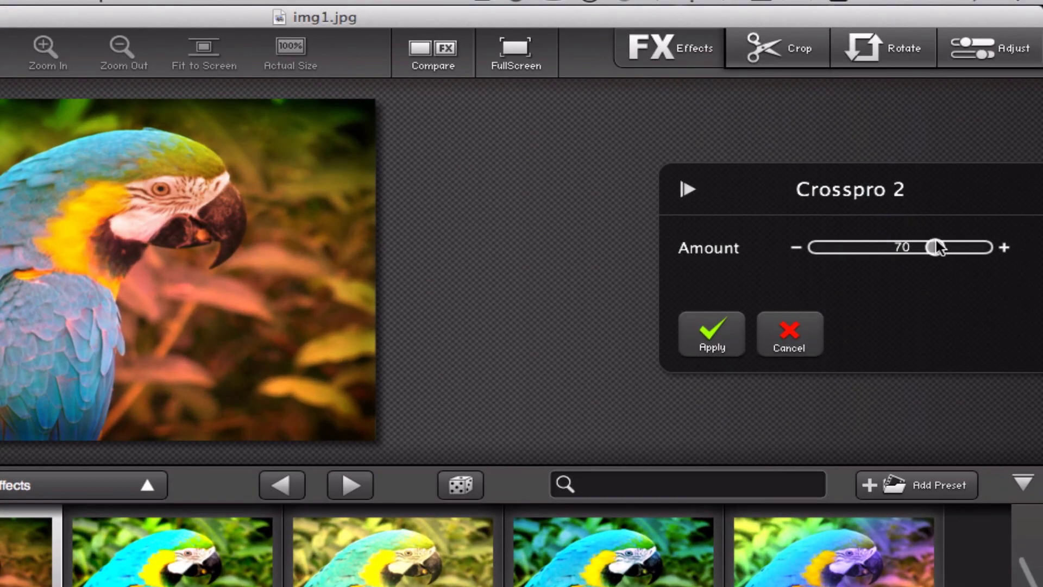
{"action": "left_click_drag", "start_coordinate": [937, 247], "coordinate": [904, 249]}
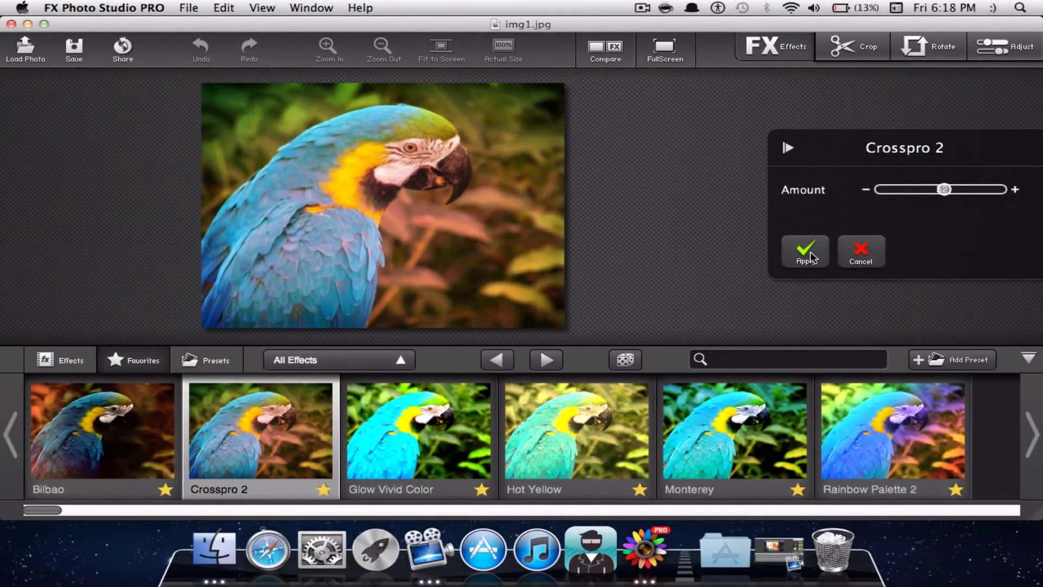
{"action": "left_click", "coordinate": [722, 343]}
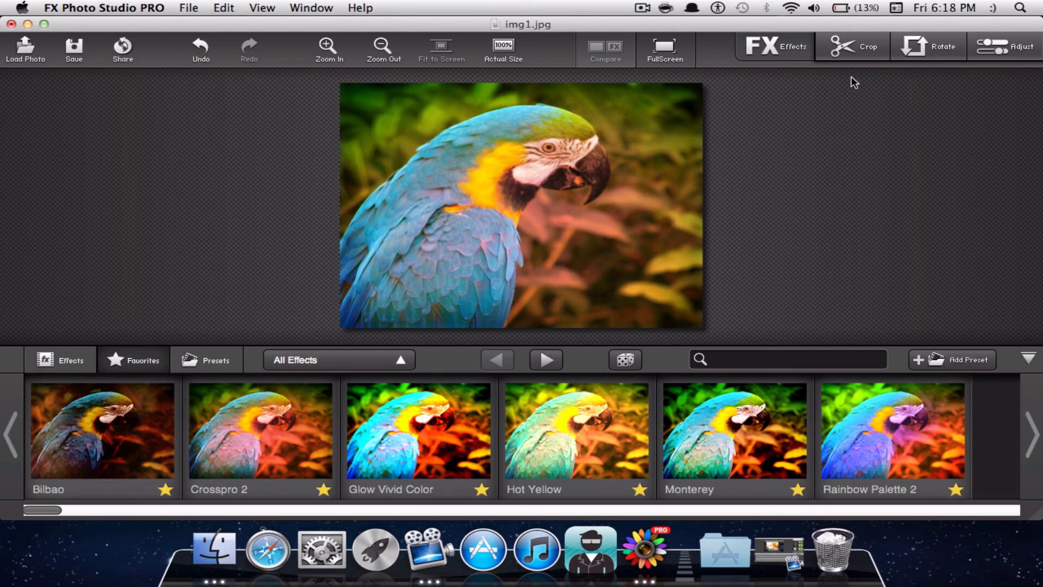
Step: Move through the Crop and Rotate tabs to the Adjust panel's exposure and colour sliders
{"action": "left_click", "coordinate": [851, 41]}
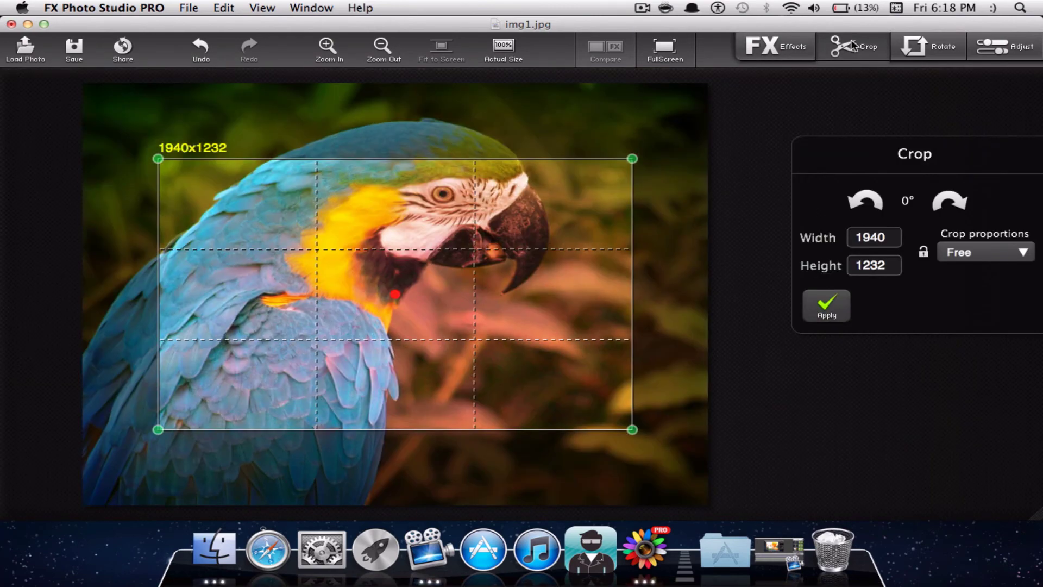
{"action": "left_click", "coordinate": [933, 40]}
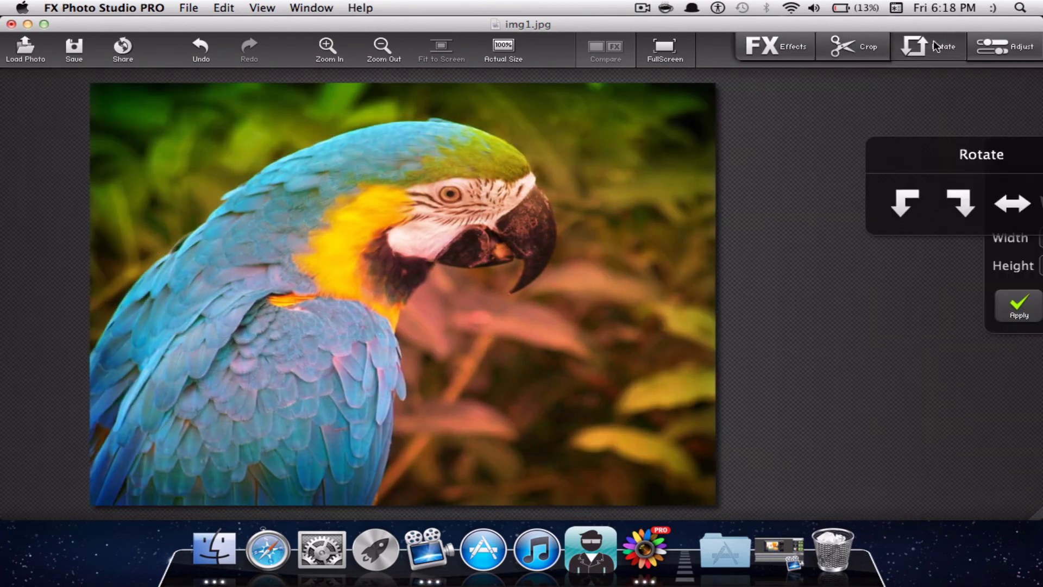
{"action": "left_click", "coordinate": [1003, 37]}
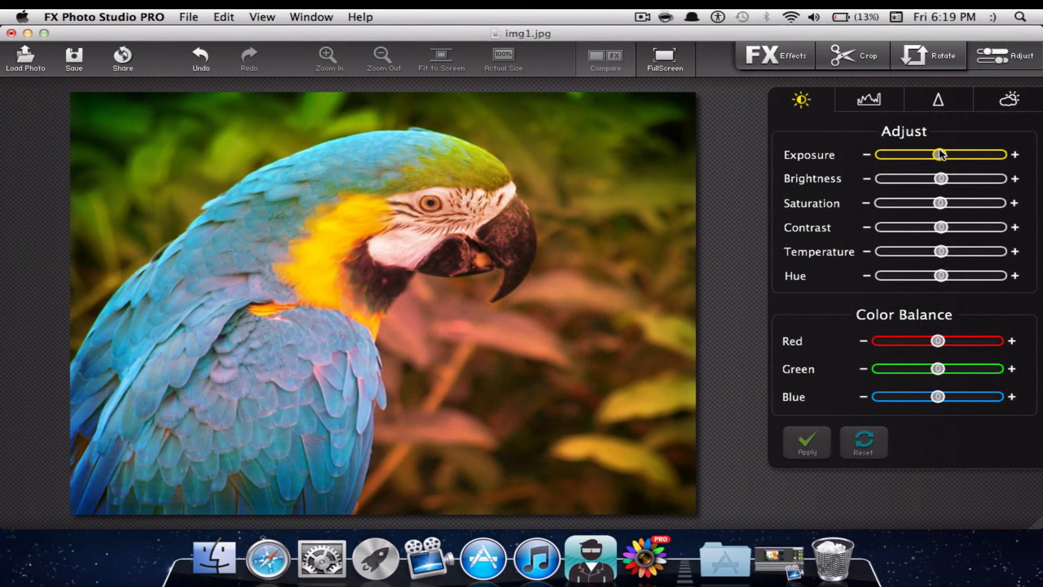
Step: Lower exposure, cool temperature slightly, and browse the Levels, Sharpen and Shadows tabs before returning
{"action": "left_click_drag", "start_coordinate": [940, 154], "coordinate": [950, 205]}
{"action": "left_click_drag", "start_coordinate": [942, 252], "coordinate": [946, 227]}
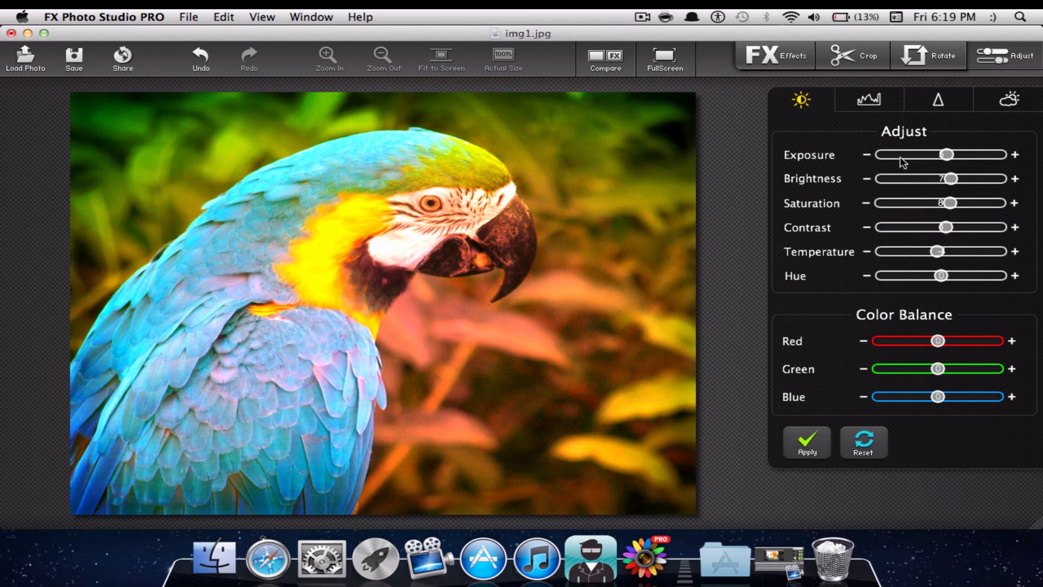
{"action": "left_click", "coordinate": [879, 107]}
{"action": "left_click", "coordinate": [927, 98]}
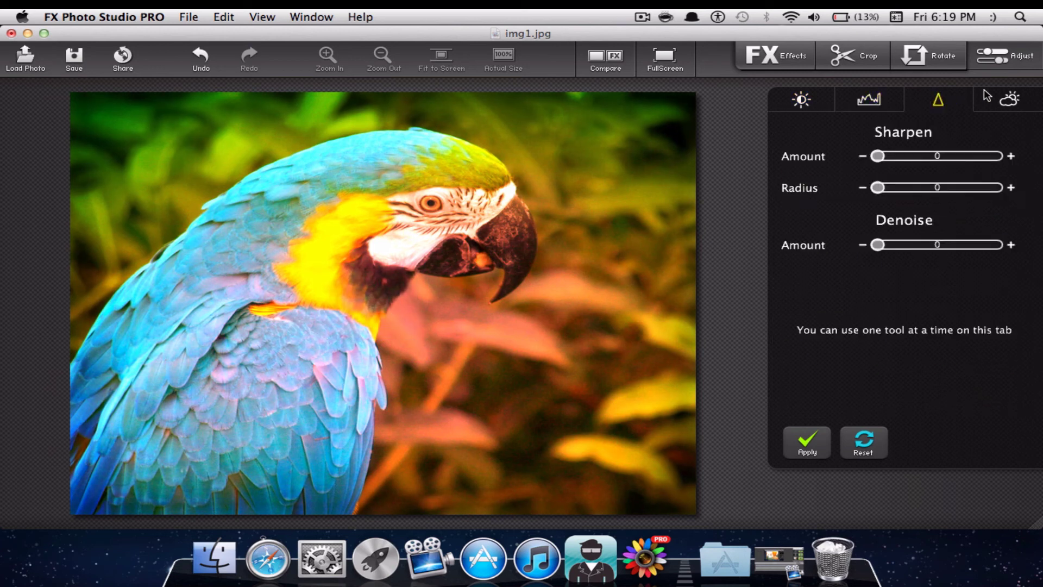
{"action": "left_click", "coordinate": [997, 98]}
{"action": "left_click", "coordinate": [955, 103]}
{"action": "left_click", "coordinate": [802, 100]}
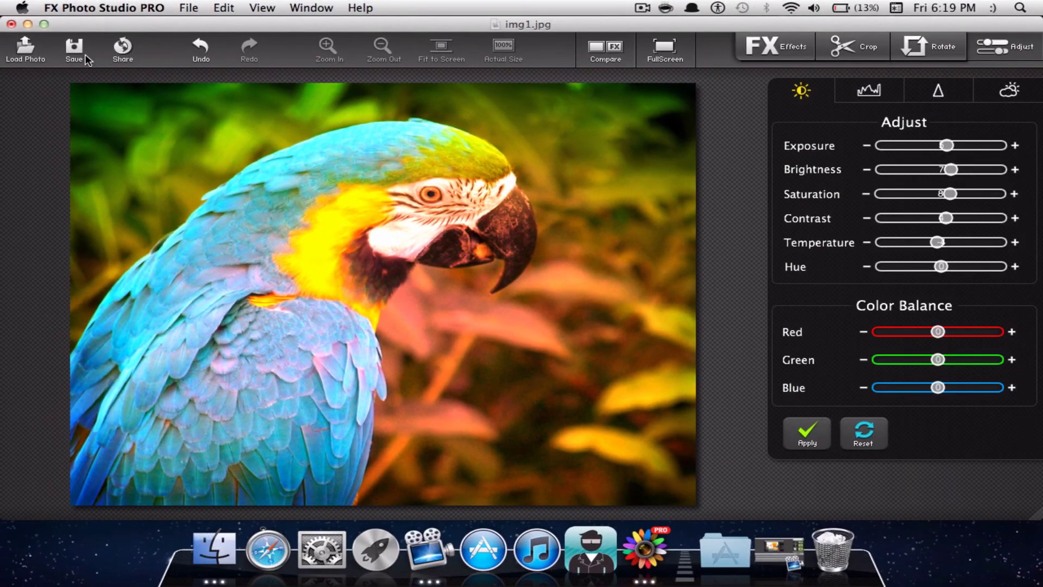
Step: Name the save file 'test bird' as a Best-quality JPEG in Pictures
{"action": "left_click", "coordinate": [76, 57]}
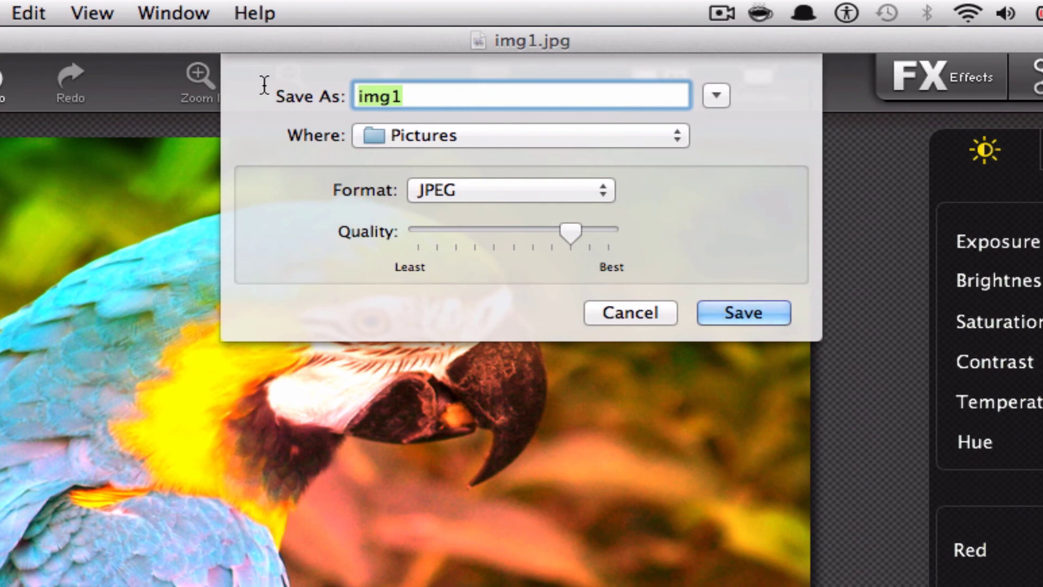
{"action": "type", "text": "te"}
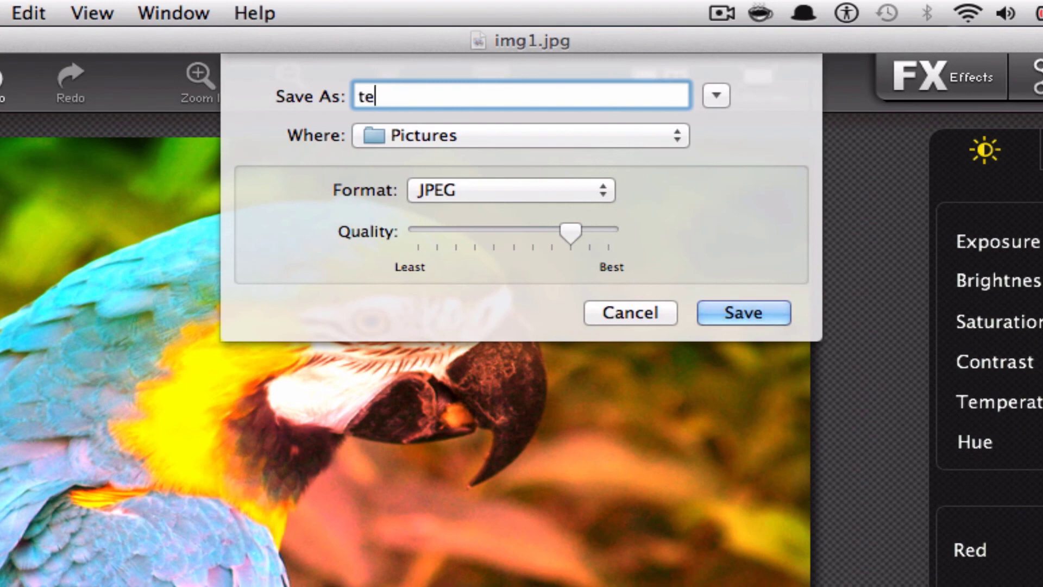
{"action": "type", "text": "st bird"}
{"action": "left_click_drag", "start_coordinate": [570, 235], "coordinate": [619, 235]}
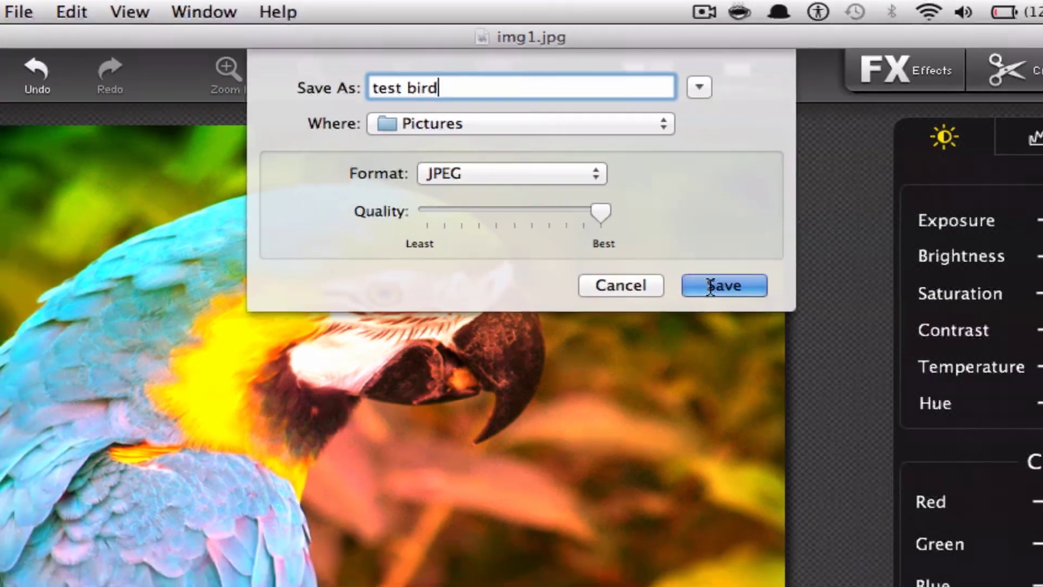
Step: Confirm saving the photo as test bird
{"action": "left_click", "coordinate": [711, 286]}
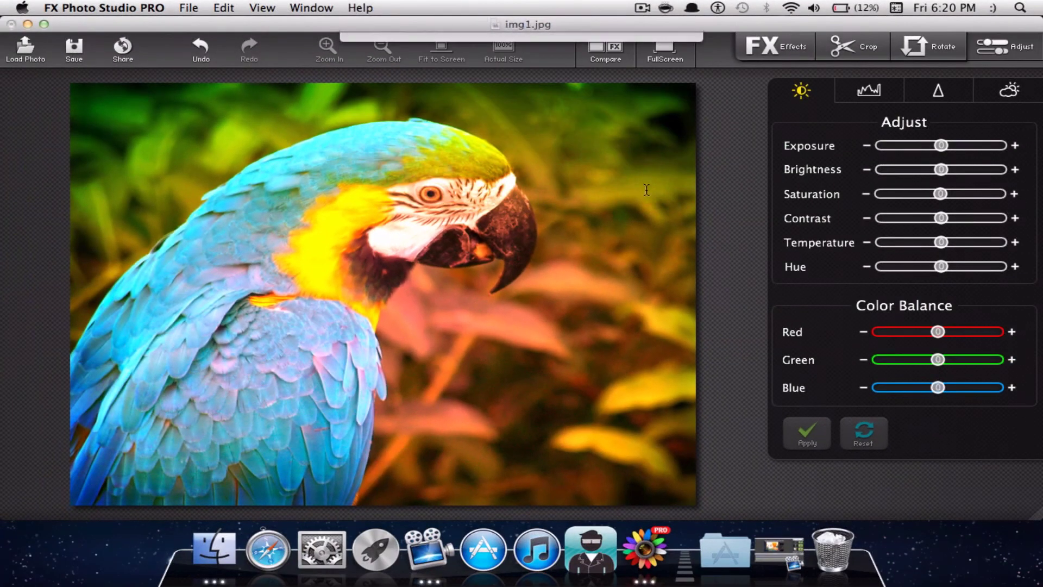